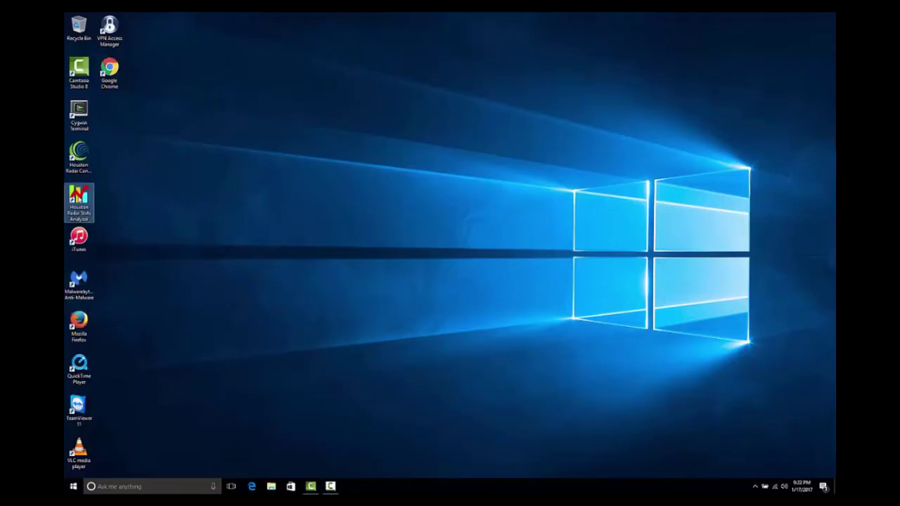
# Step: Launch Stats Analyzer and connect over TCP/IP to SpeedLane radar speedlane-9DC225
pyautogui.doubleClick(79, 198)
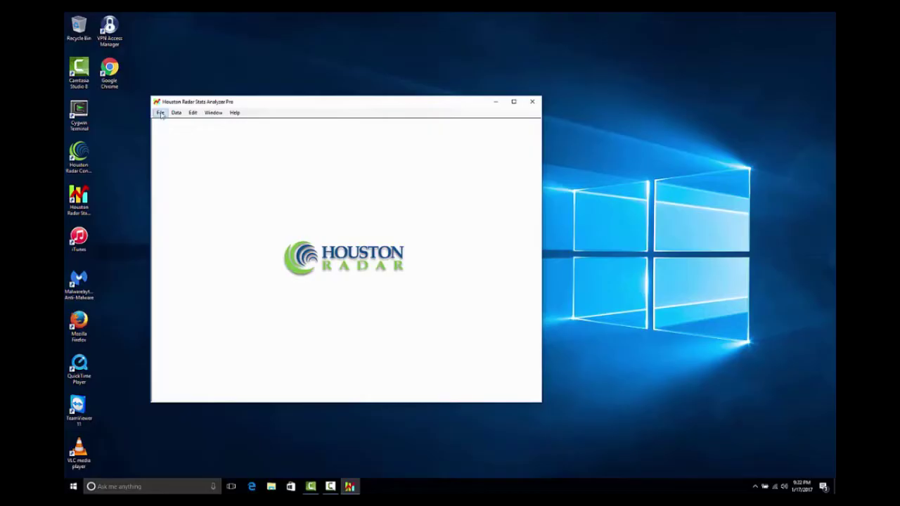
pyautogui.click(160, 113)
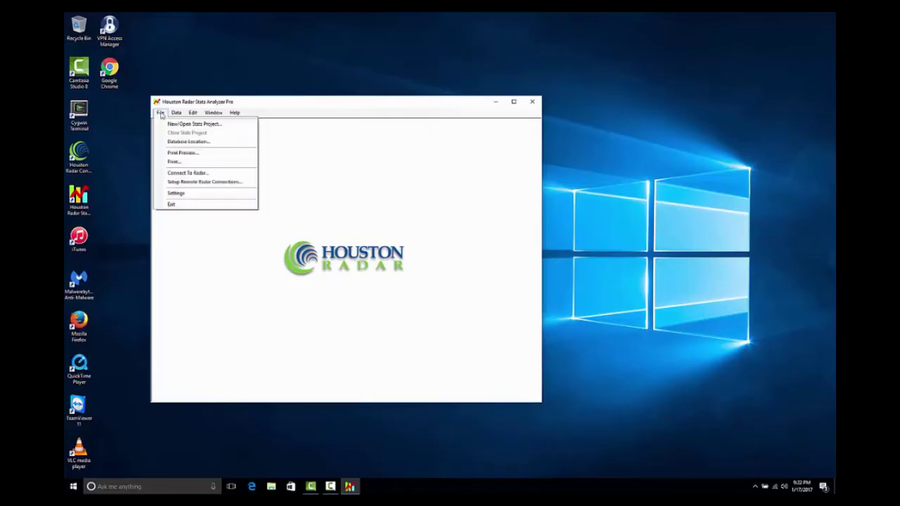
pyautogui.click(217, 175)
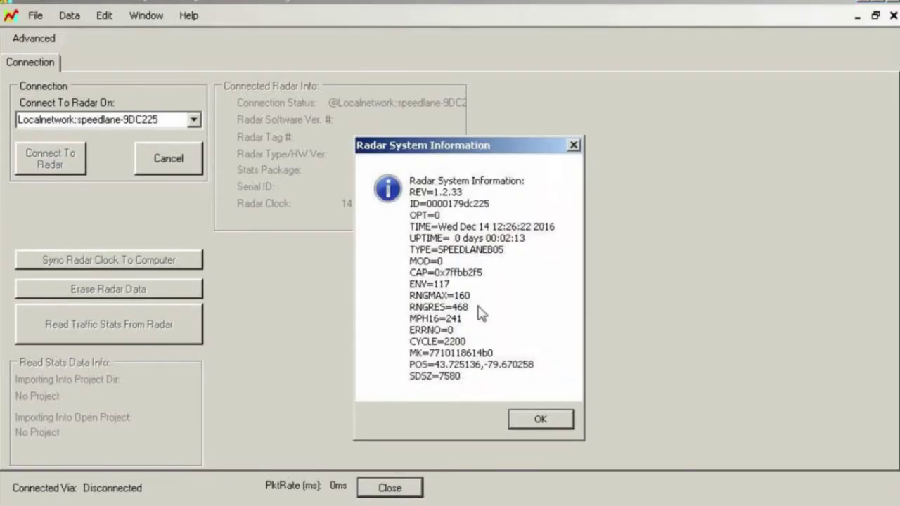
pyautogui.click(541, 420)
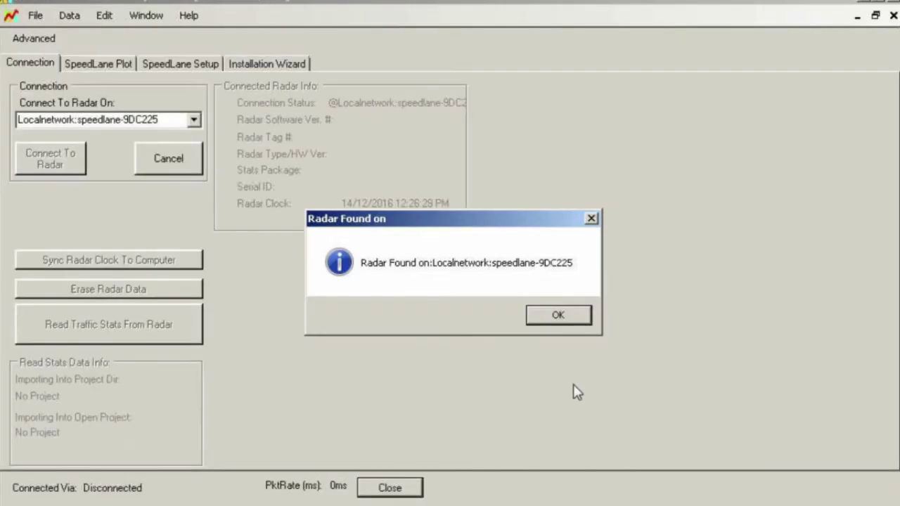
pyautogui.click(559, 317)
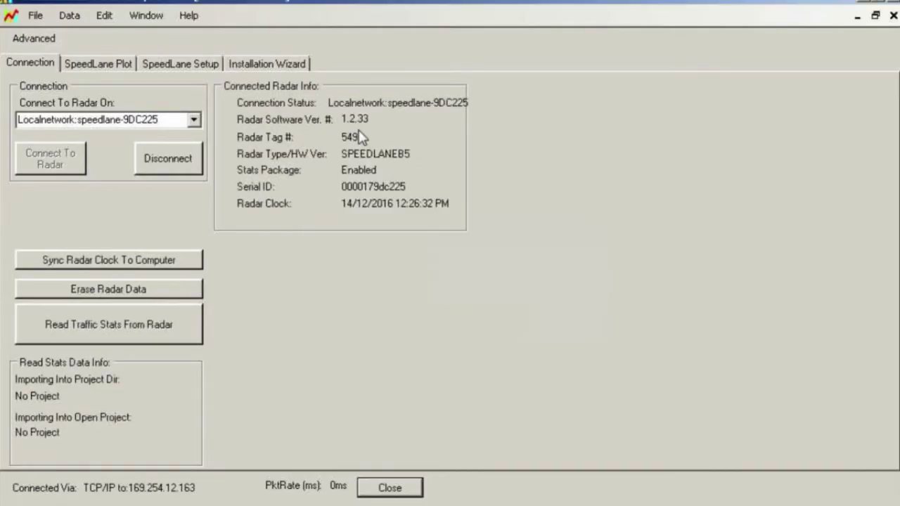
# Step: In the Installation Wizard, confirm radar clock and km/h units are correct, then reach Step 2
pyautogui.click(282, 64)
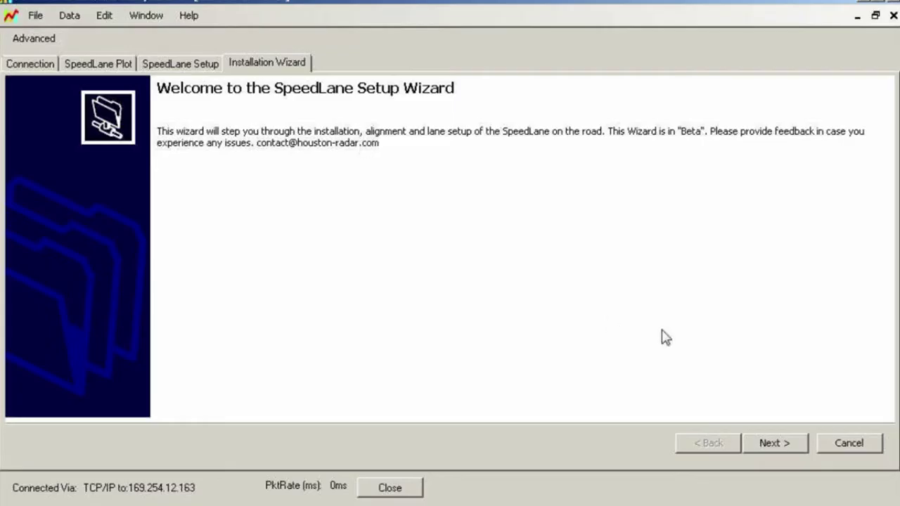
pyautogui.click(767, 449)
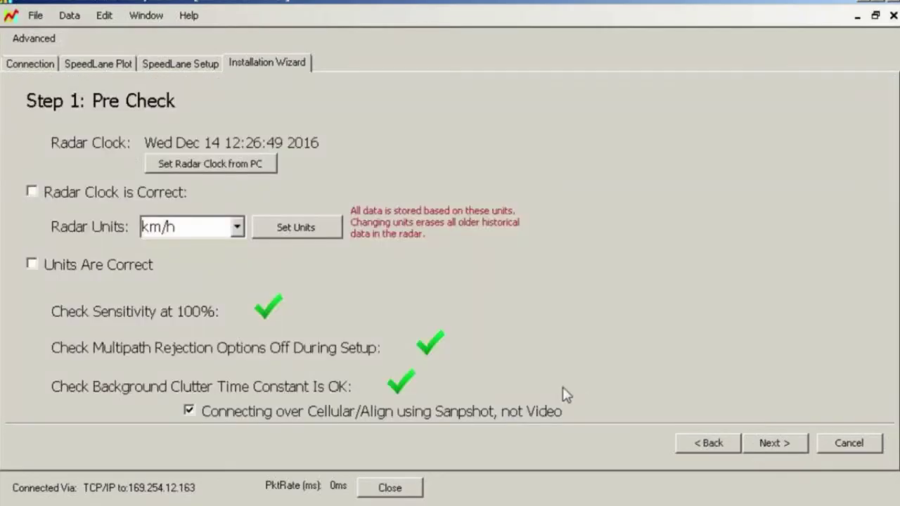
pyautogui.click(31, 191)
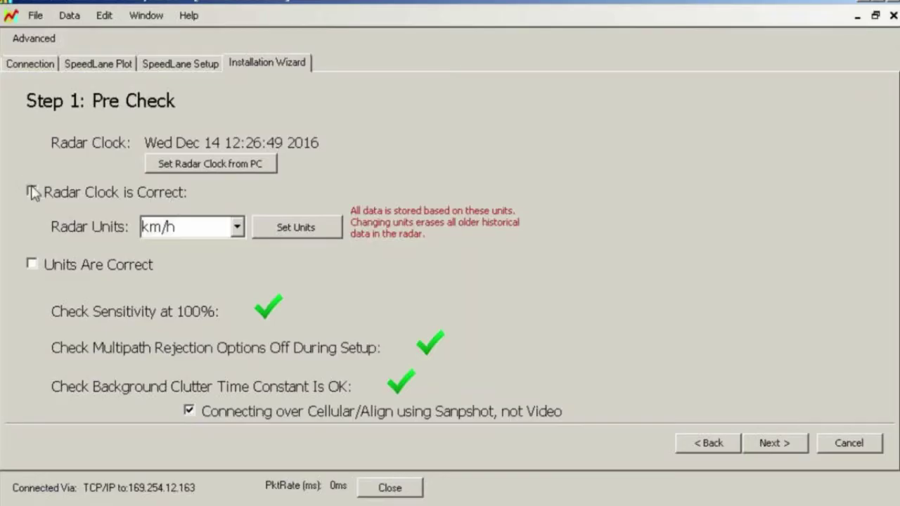
pyautogui.click(32, 265)
pyautogui.click(776, 449)
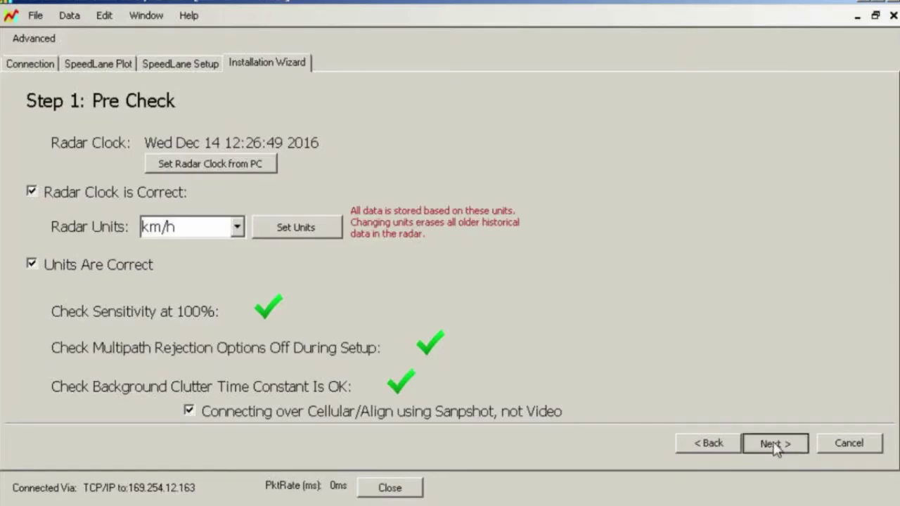
pyautogui.click(775, 448)
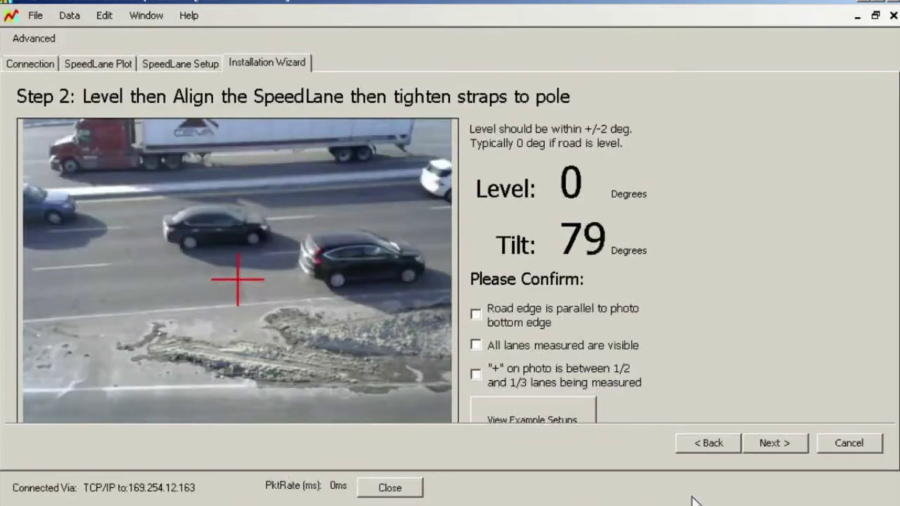
# Step: Wait for the Step 2 road snapshot with level 0° and tilt readings to load
pyautogui.moveTo(693, 504)
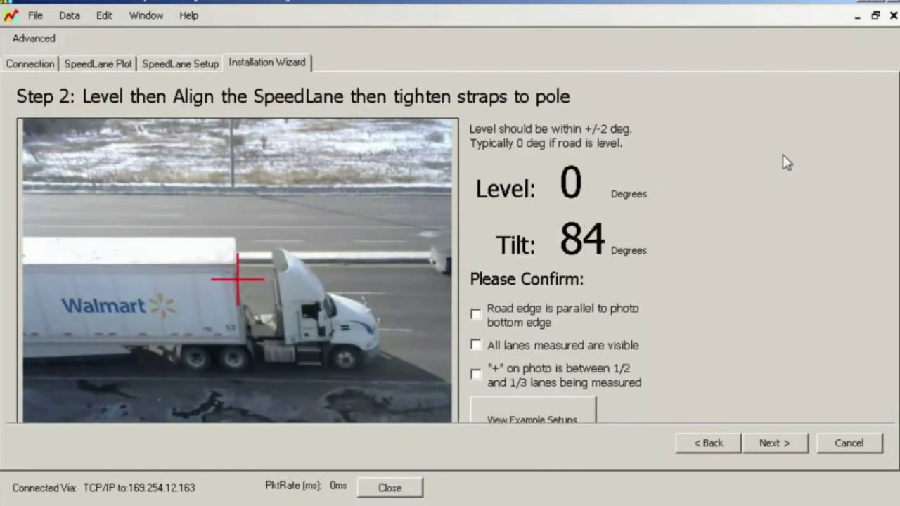
# Step: Confirm road edge parallel, all lanes visible and crosshair placement, then continue to Step 3
pyautogui.click(773, 444)
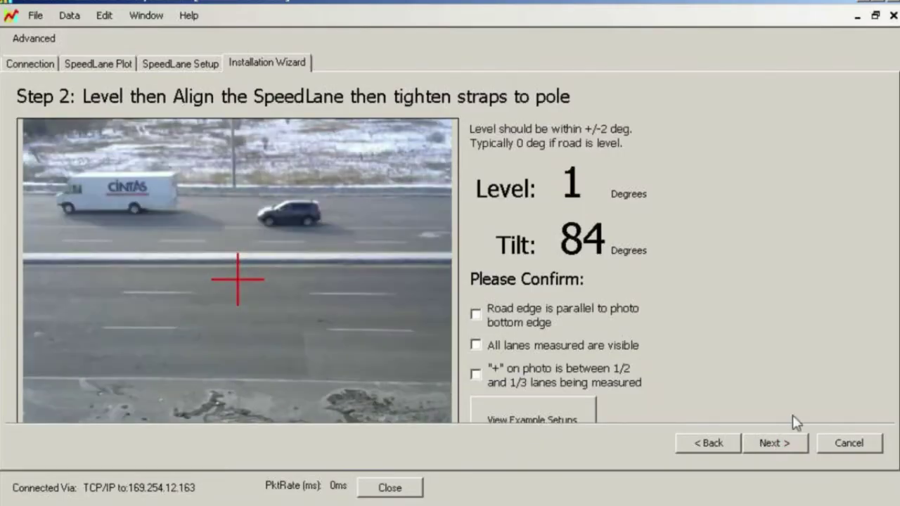
pyautogui.click(476, 314)
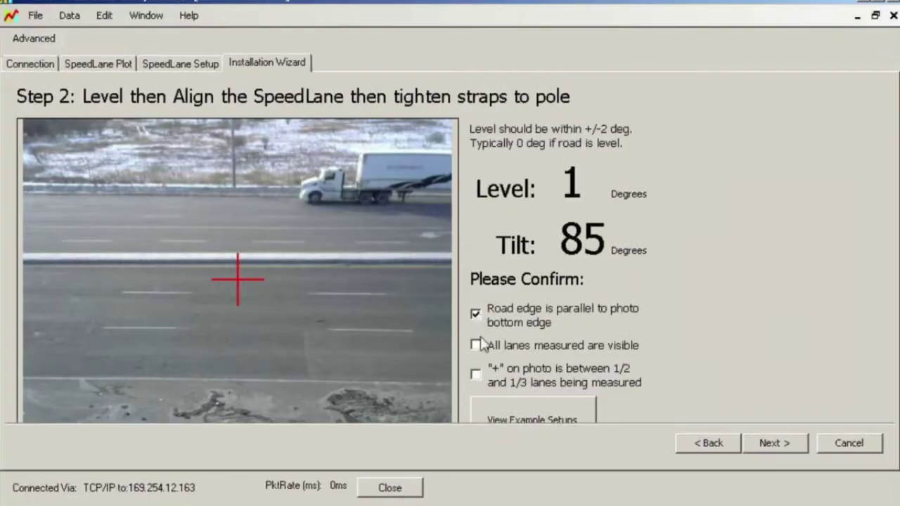
pyautogui.click(477, 346)
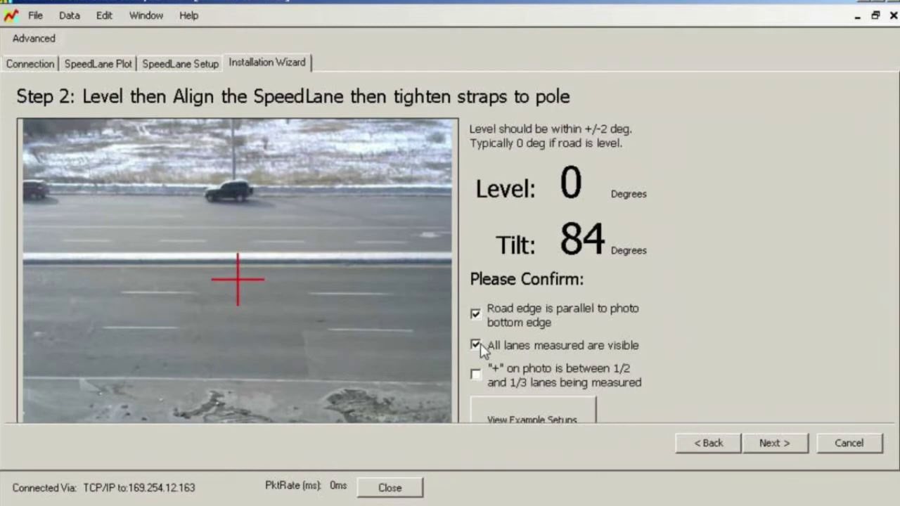
pyautogui.click(476, 374)
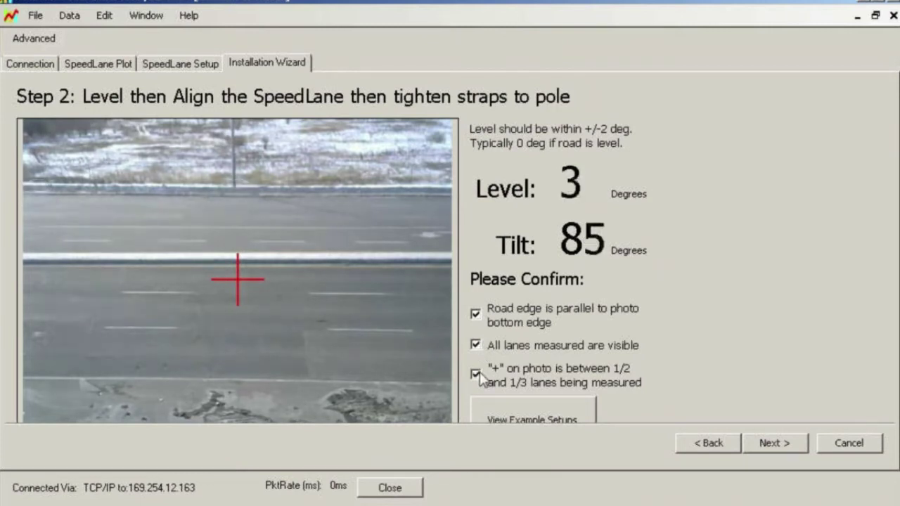
pyautogui.click(772, 445)
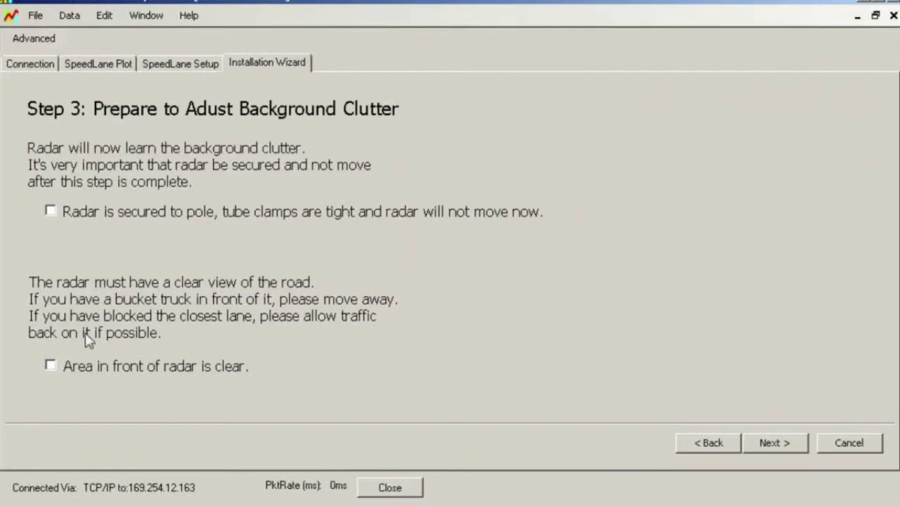
# Step: Confirm the radar is secured to the pole and the area ahead is clear, then continue
pyautogui.click(51, 212)
pyautogui.click(50, 367)
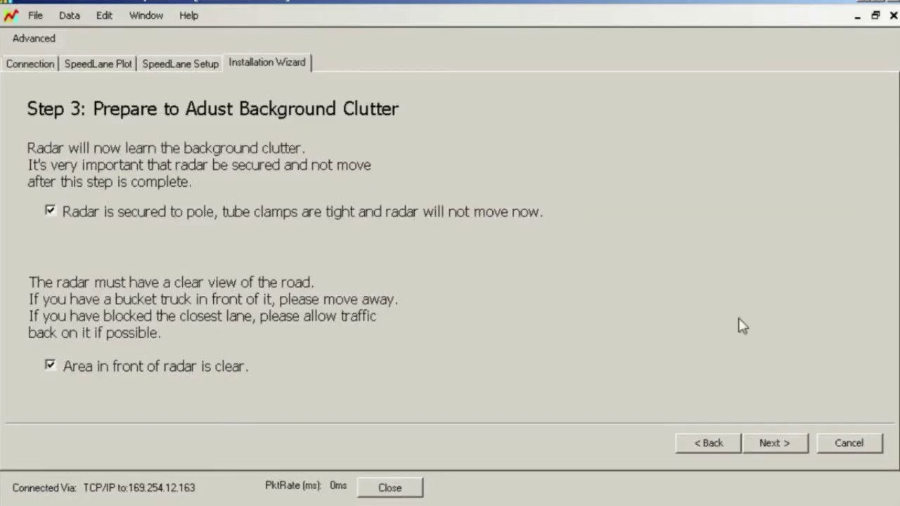
pyautogui.click(782, 450)
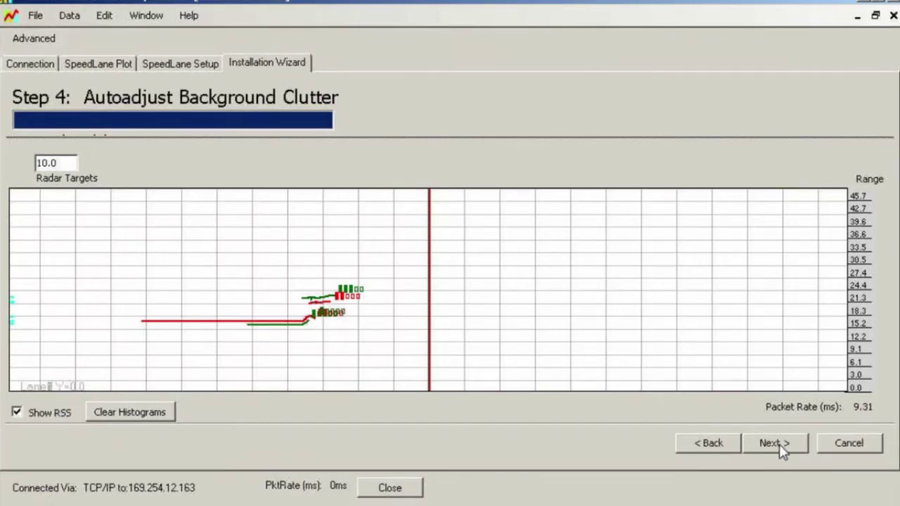
# Step: Advance past background clutter compensation to Step 5, Setup Lanes, with live targets plotted
pyautogui.click(782, 452)
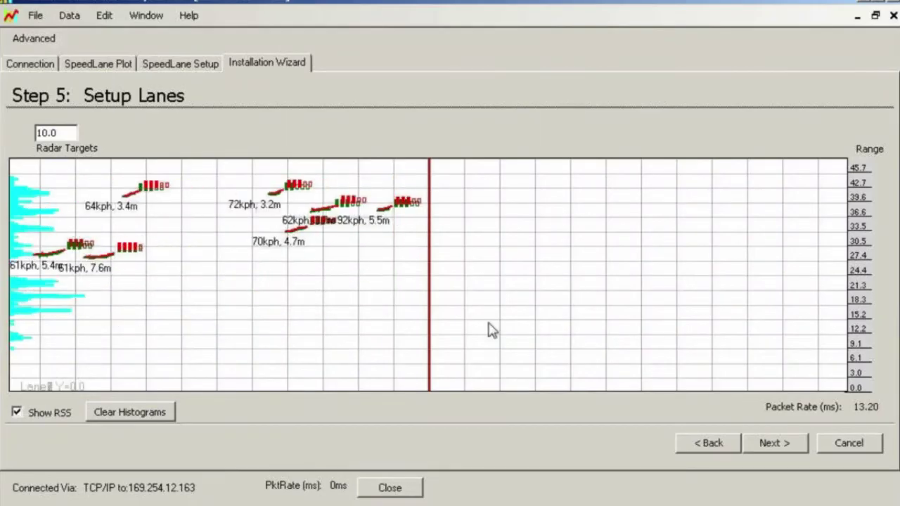
# Step: Define Lane1 on the radar plot at about 14 m range
pyautogui.rightClick(490, 325)
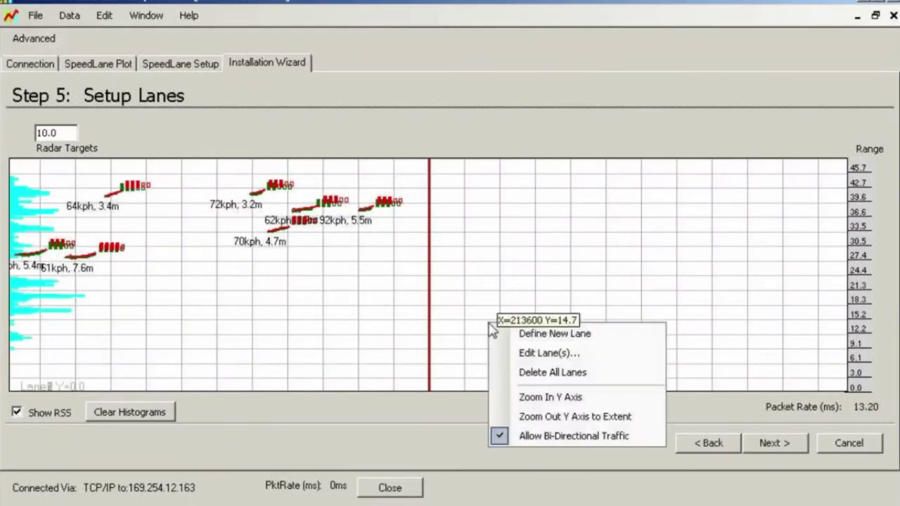
pyautogui.click(532, 331)
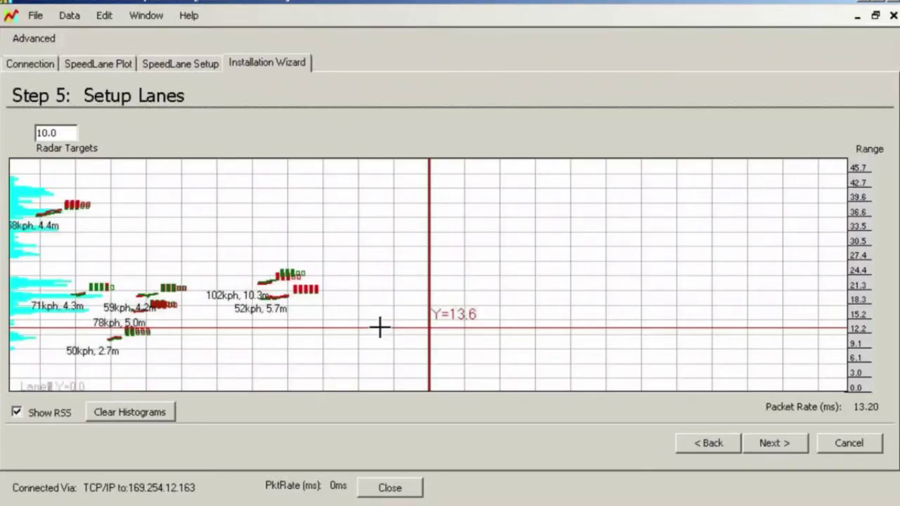
pyautogui.click(380, 325)
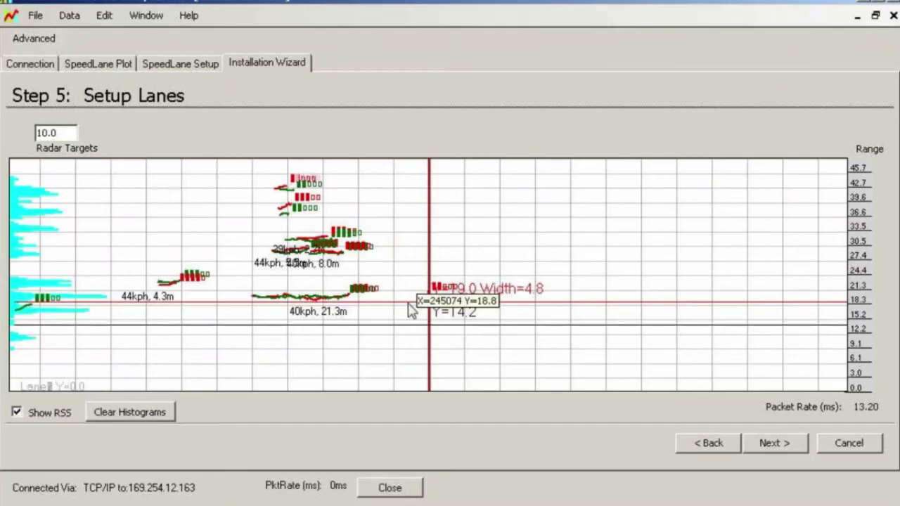
pyautogui.click(412, 311)
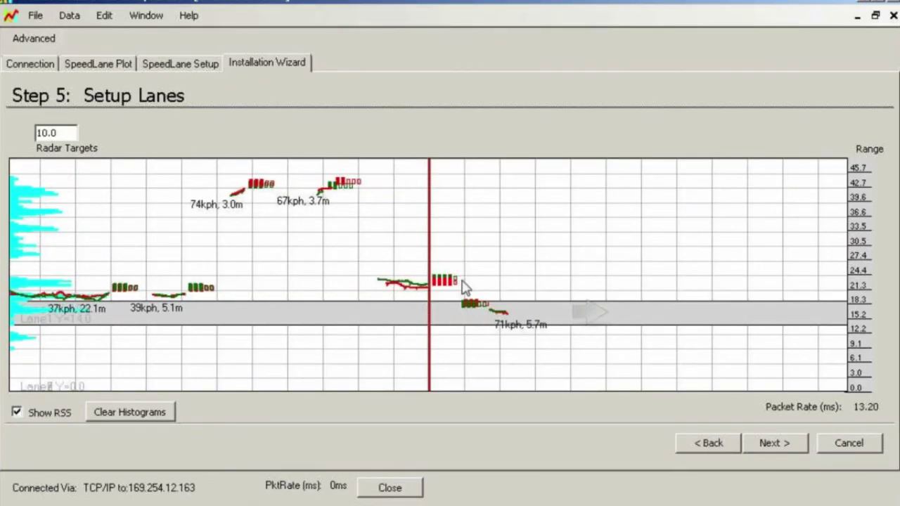
# Step: Add Lane2 from 19.1 to 21.5 and Lane3 from 22.1 to 24.8
pyautogui.rightClick(464, 288)
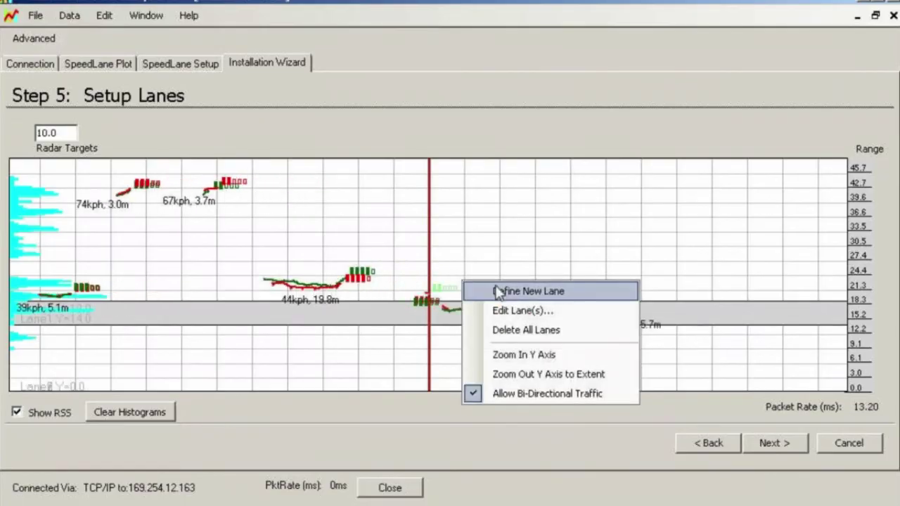
pyautogui.click(498, 290)
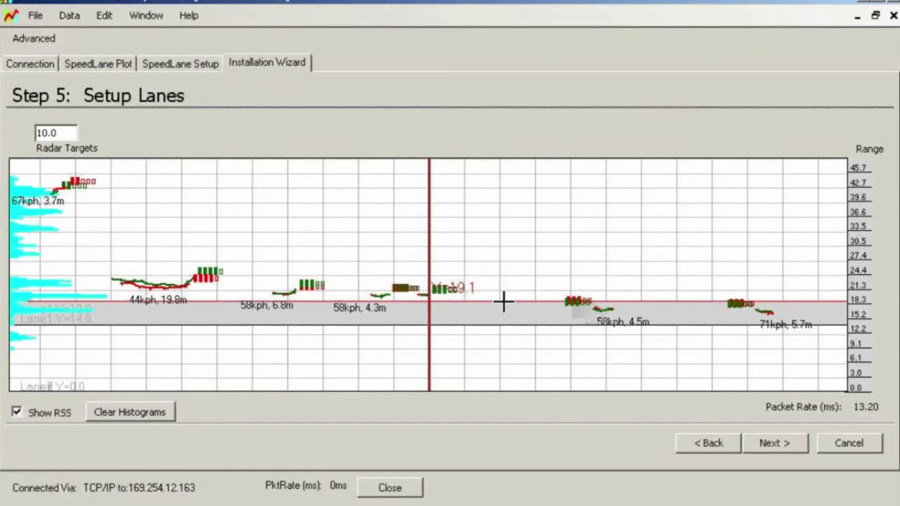
pyautogui.click(503, 301)
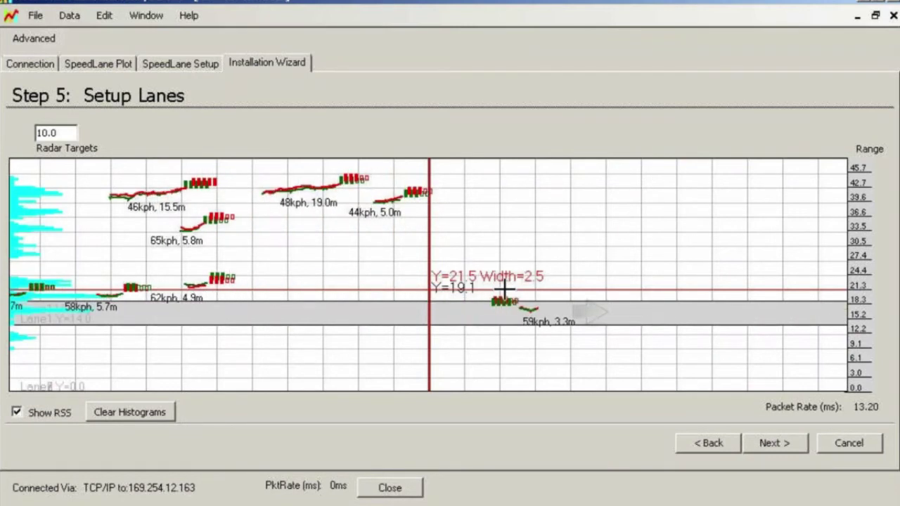
pyautogui.click(504, 289)
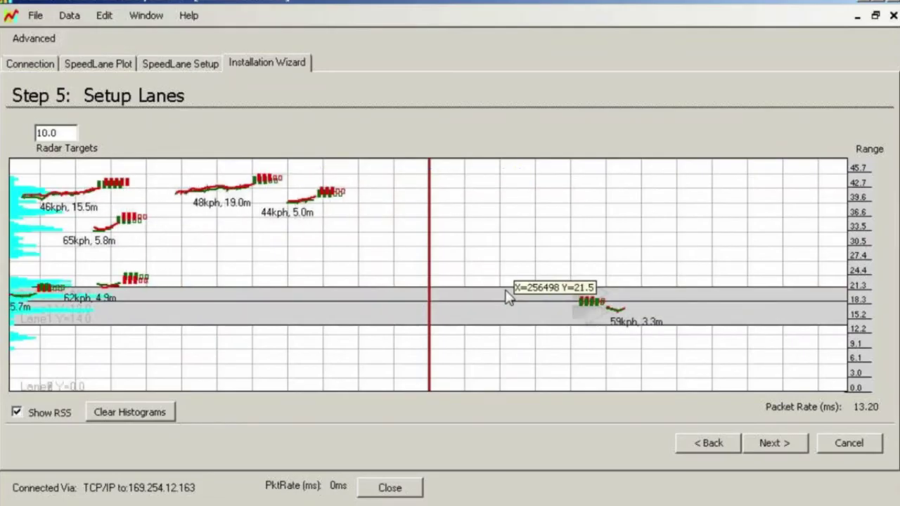
pyautogui.rightClick(509, 280)
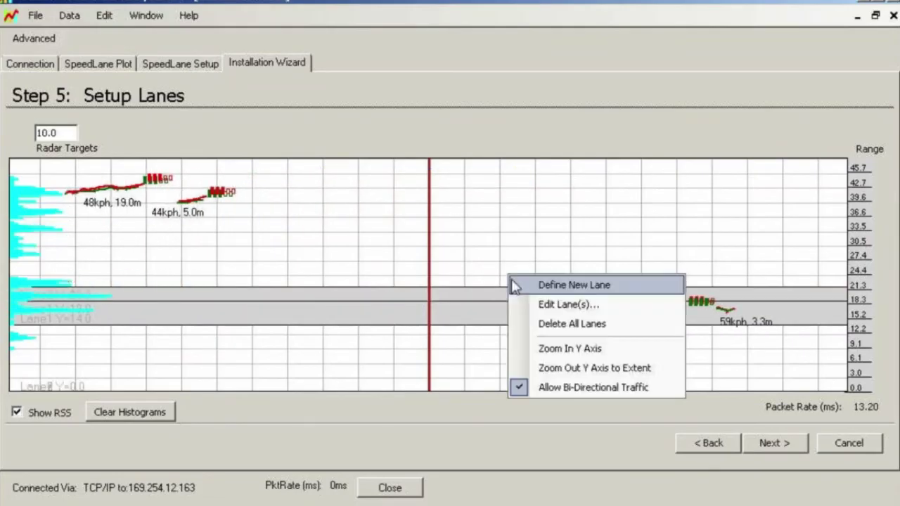
pyautogui.click(542, 284)
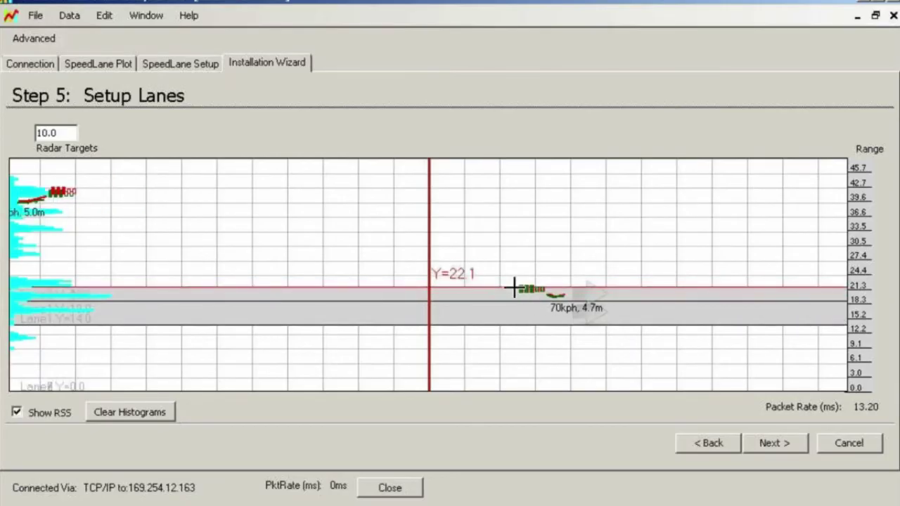
pyautogui.click(513, 287)
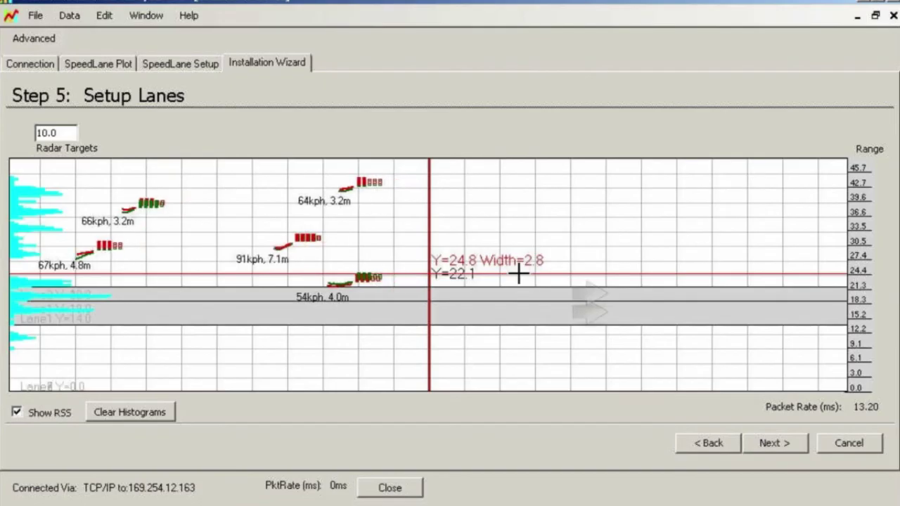
pyautogui.click(518, 274)
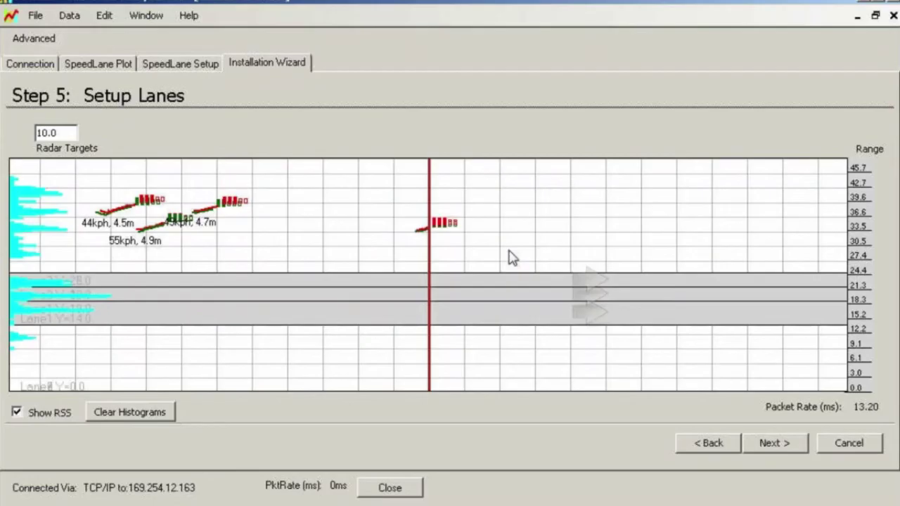
# Step: Add Lane4 (25.0–33.1), Lane5 near 36 m and Lane6 near 43–46 m
pyautogui.rightClick(511, 258)
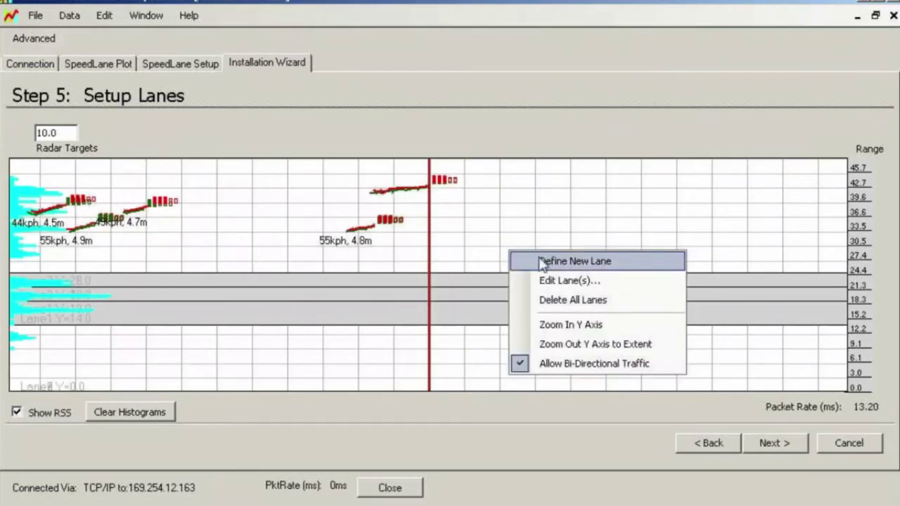
pyautogui.click(541, 262)
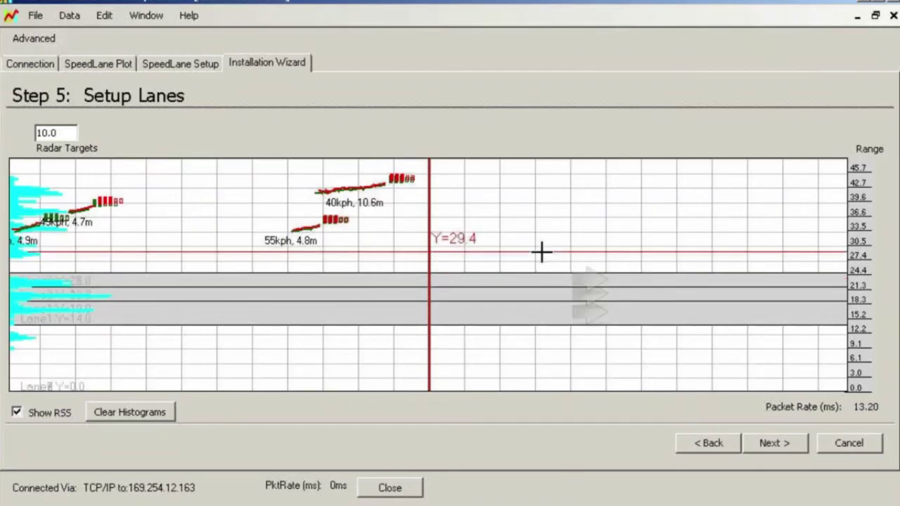
pyautogui.click(541, 267)
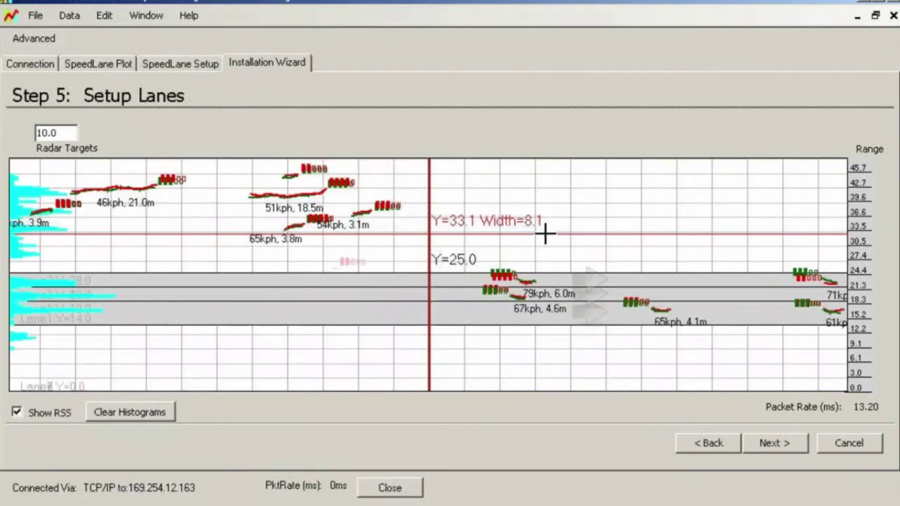
pyautogui.click(545, 233)
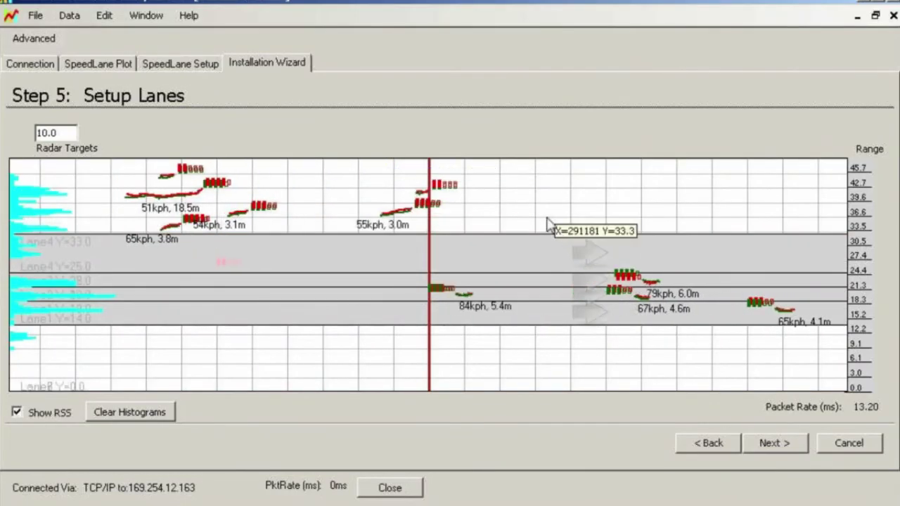
pyautogui.rightClick(547, 223)
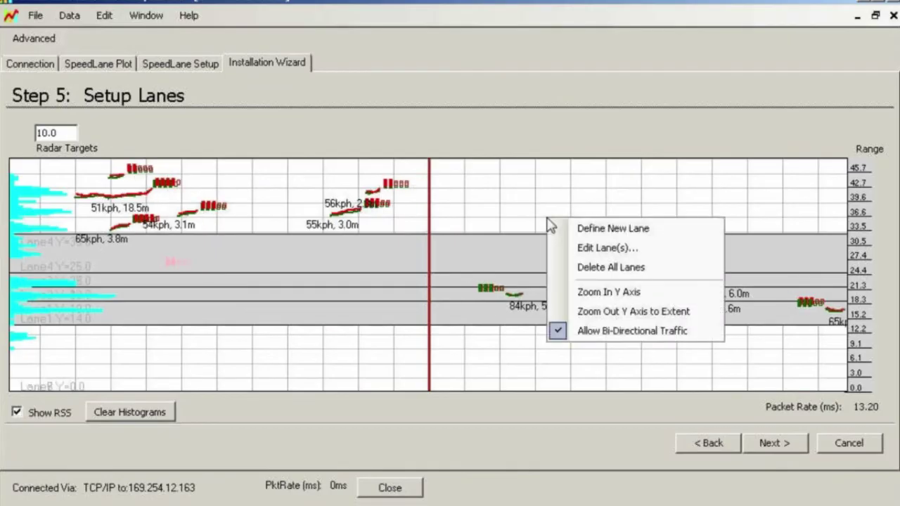
pyautogui.click(590, 228)
pyautogui.click(586, 221)
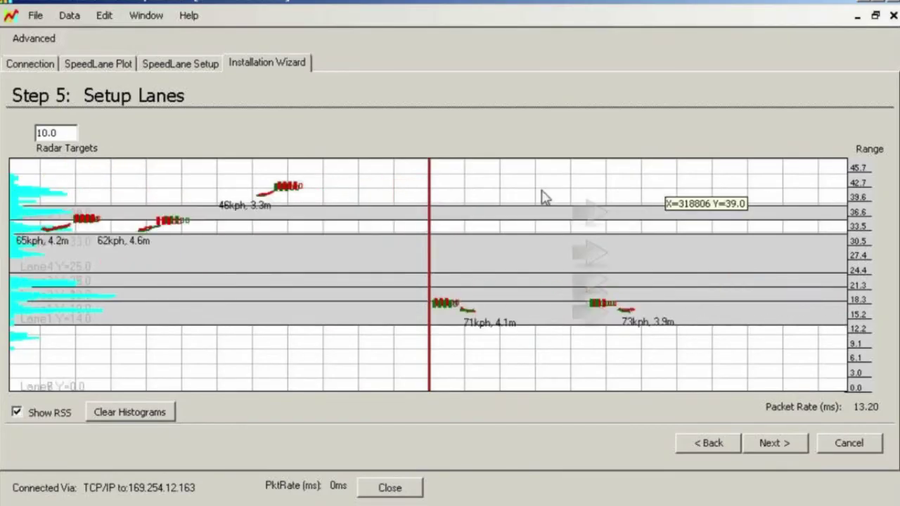
pyautogui.rightClick(562, 188)
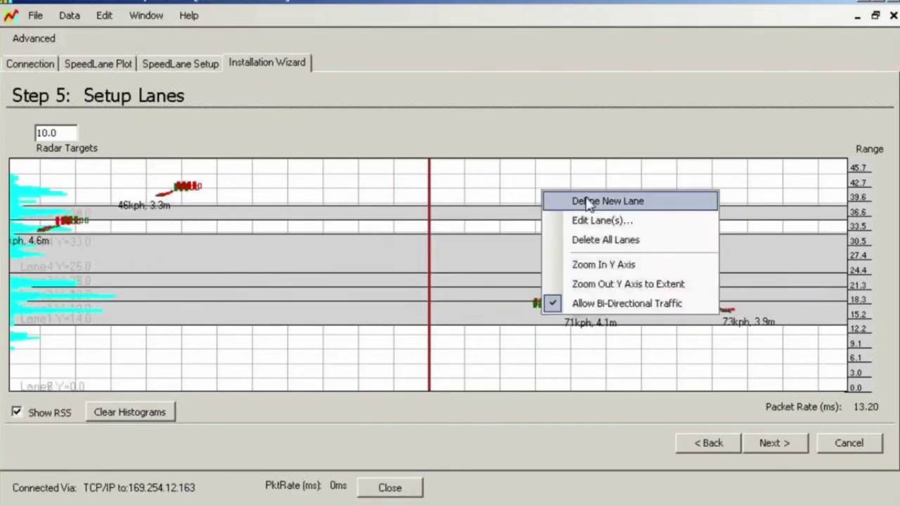
pyautogui.click(587, 202)
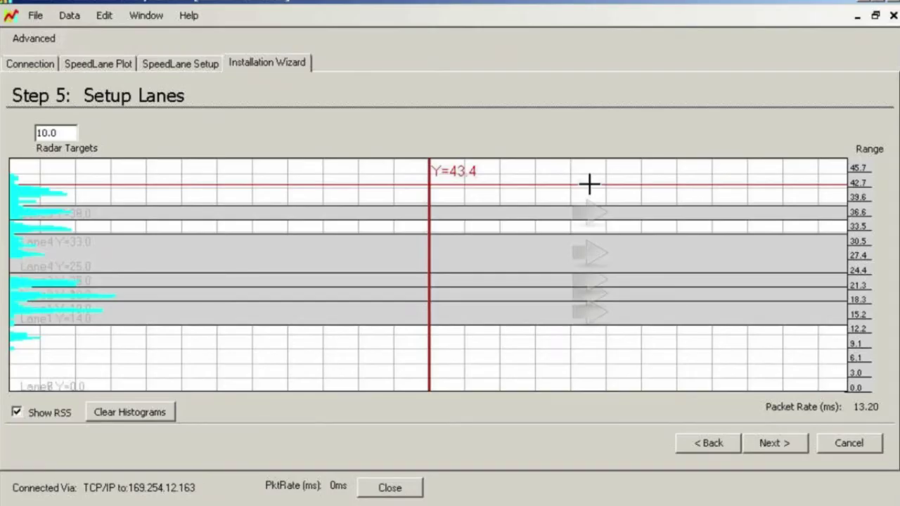
pyautogui.click(589, 185)
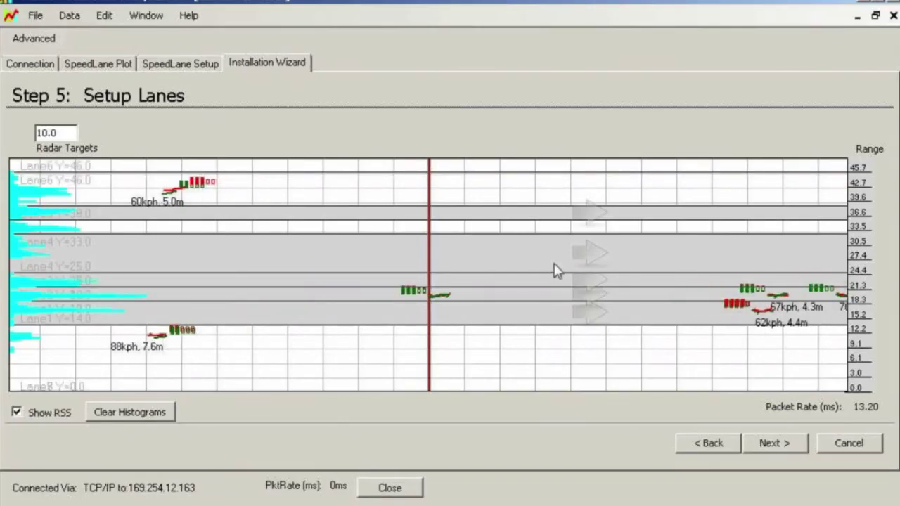
pyautogui.rightClick(555, 270)
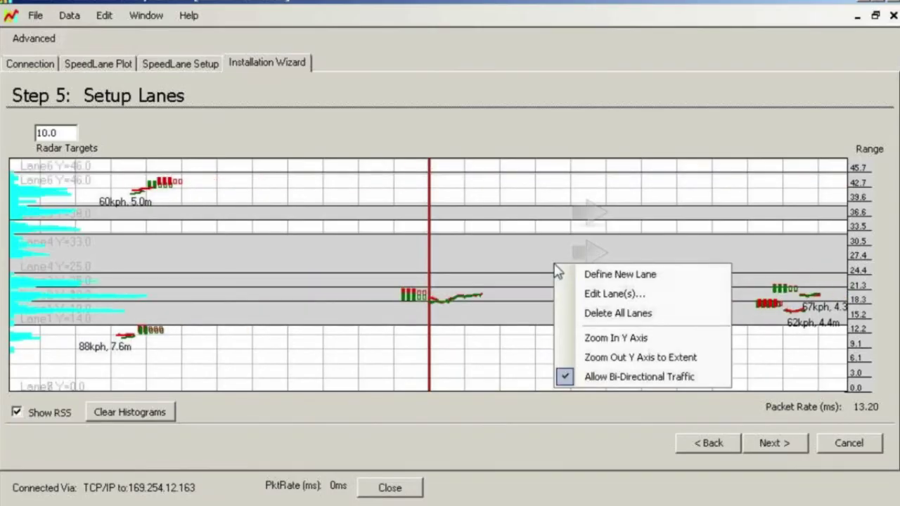
pyautogui.click(598, 295)
# Step: Narrow Lane1 to 15.6–18.9 and shift Lane2 to 18.9–21.9
pyautogui.click(161, 138)
pyautogui.click(162, 138)
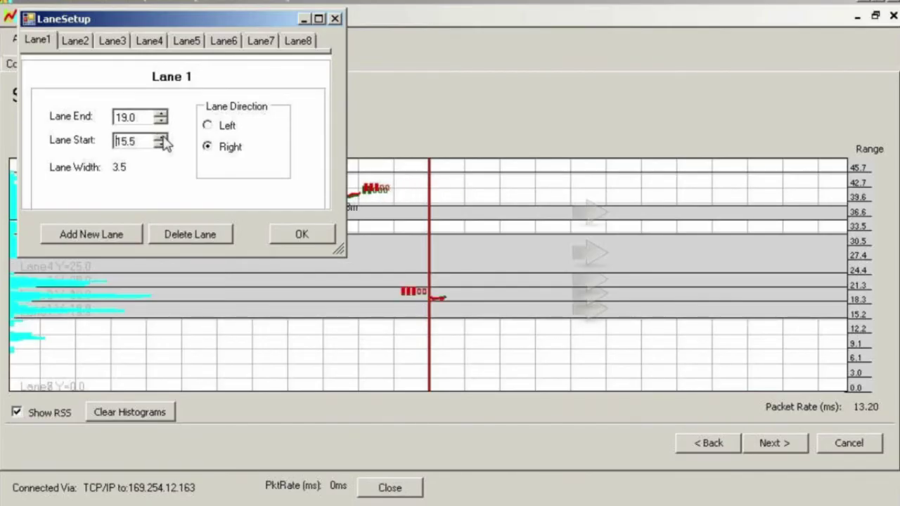
pyautogui.click(161, 138)
pyautogui.click(161, 120)
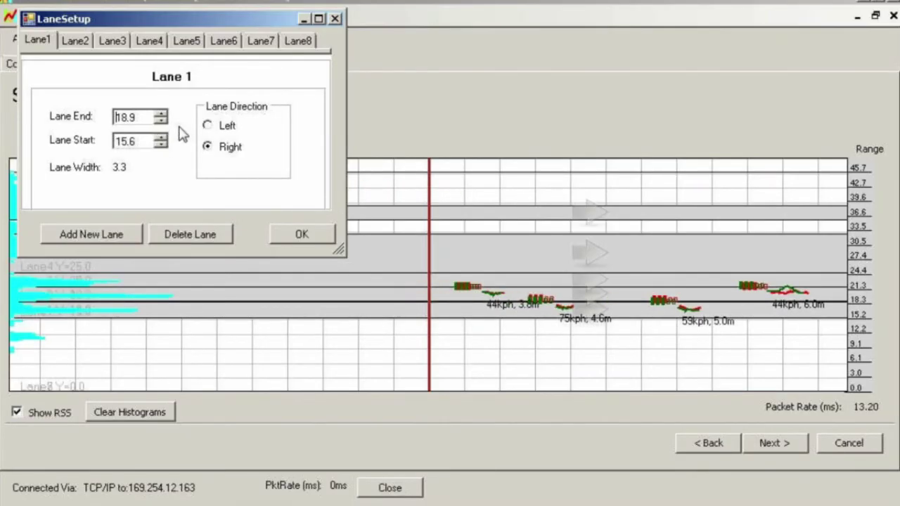
pyautogui.click(82, 42)
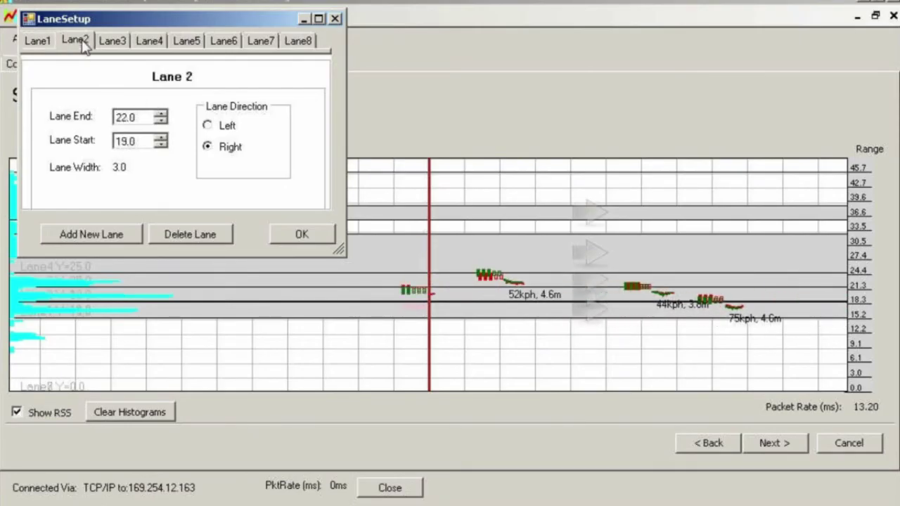
pyautogui.click(161, 144)
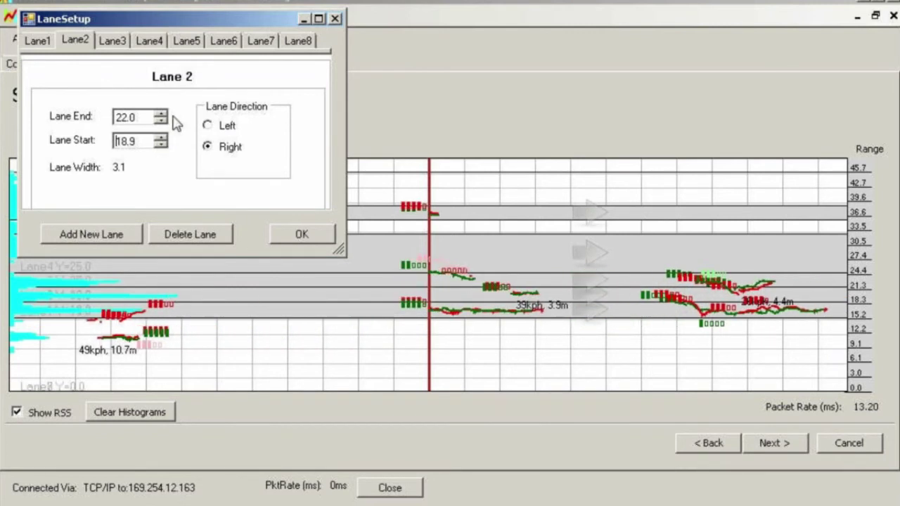
pyautogui.click(161, 121)
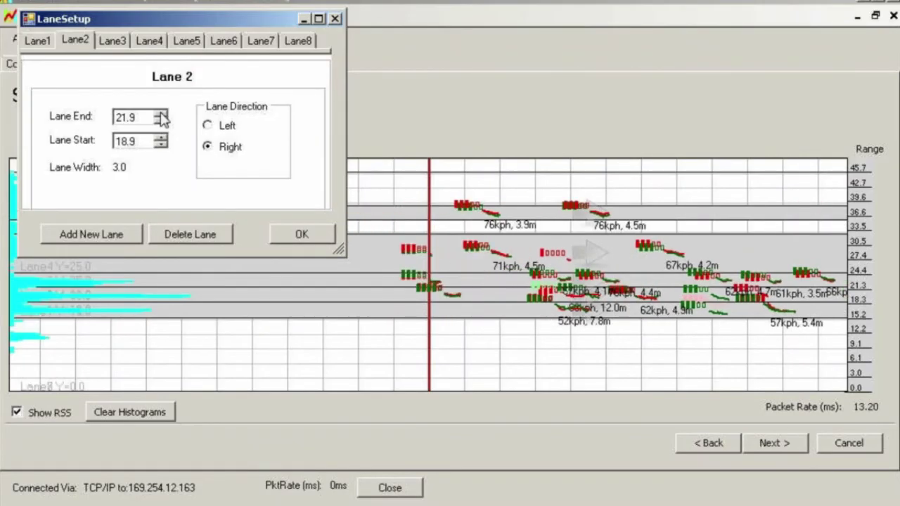
# Step: Review Lane3 and Lane4 (25.0–33.0, Right) settings and move LaneSetup aside
pyautogui.click(110, 42)
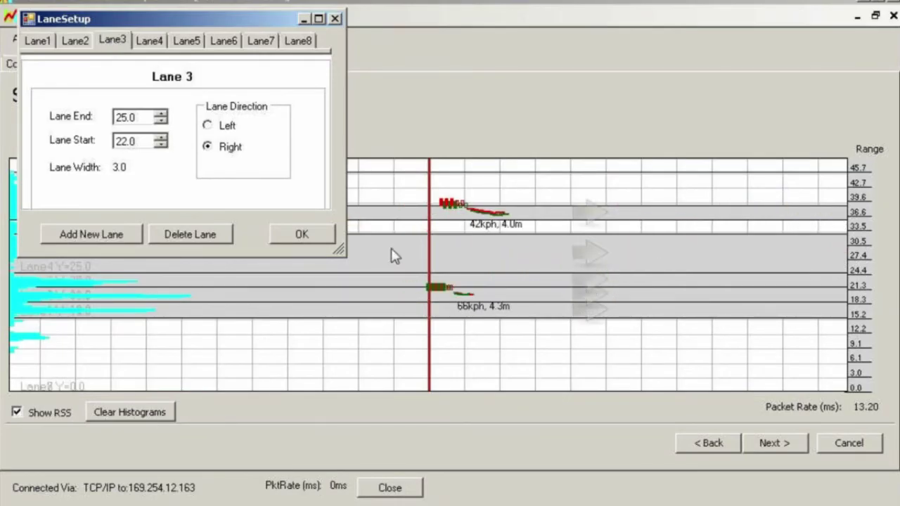
pyautogui.click(157, 46)
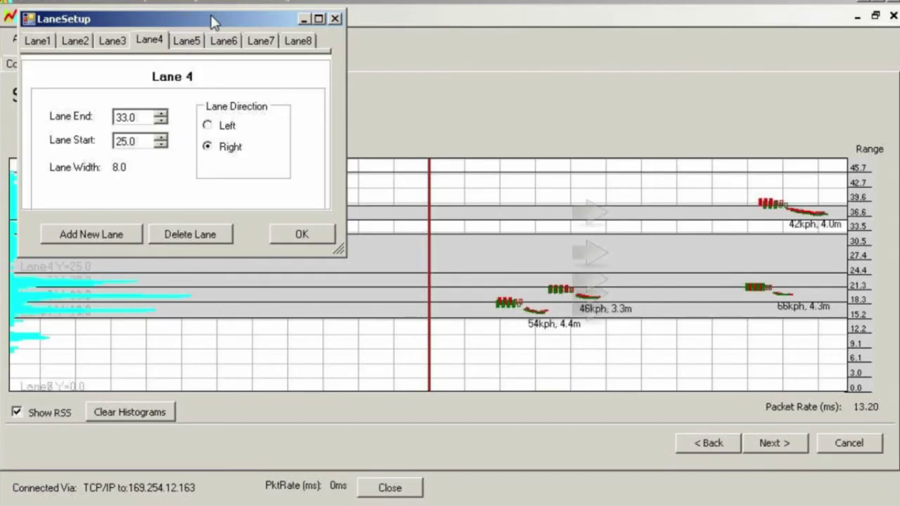
pyautogui.moveTo(215, 20); pyautogui.dragTo(609, 22)
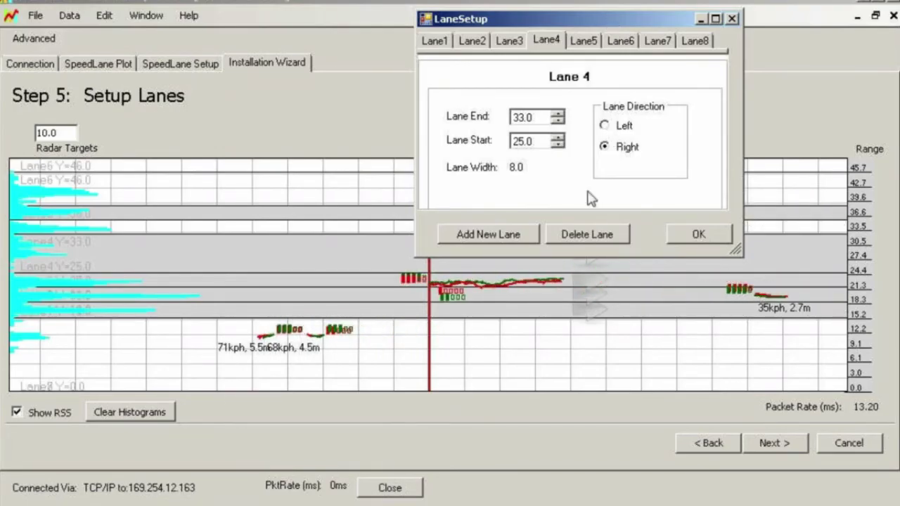
# Step: Change Lane4 to Left direction spanning 27.9 to 32.5, width 4.6
pyautogui.click(609, 129)
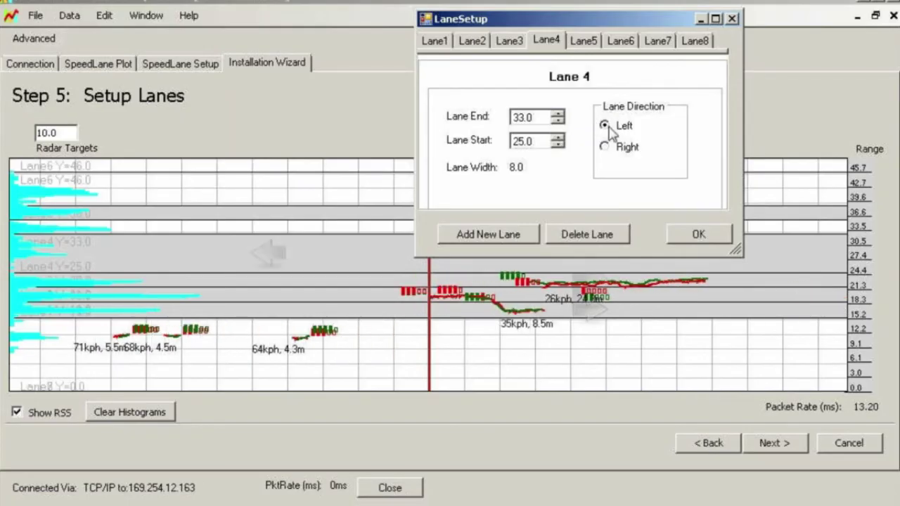
pyautogui.click(558, 138)
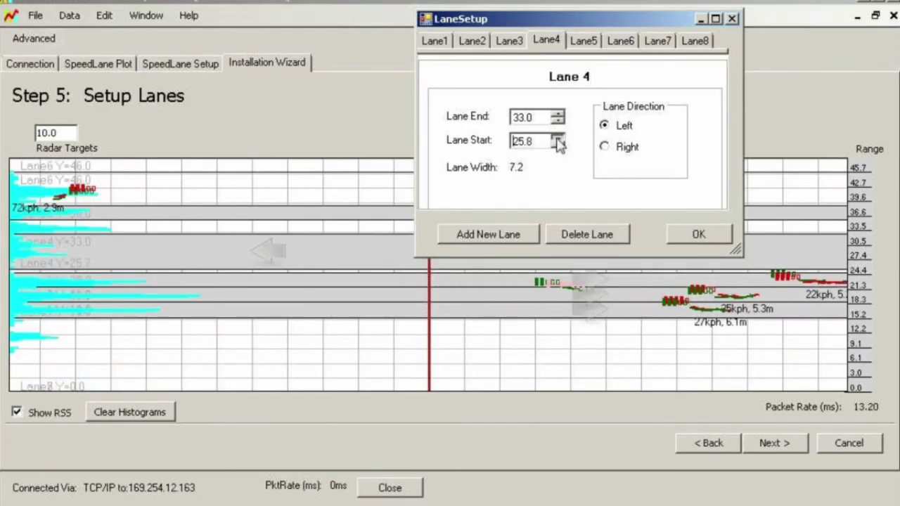
pyautogui.click(558, 138)
pyautogui.click(558, 138)
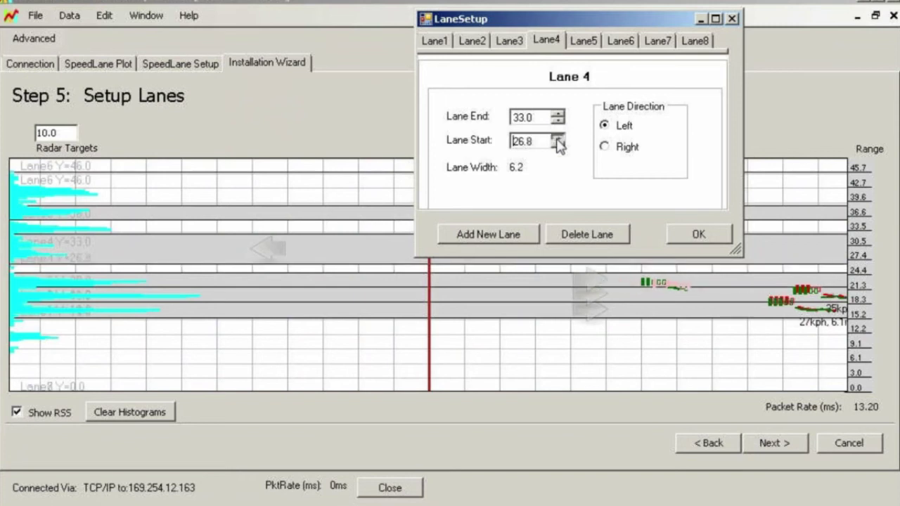
pyautogui.click(558, 138)
pyautogui.click(557, 138)
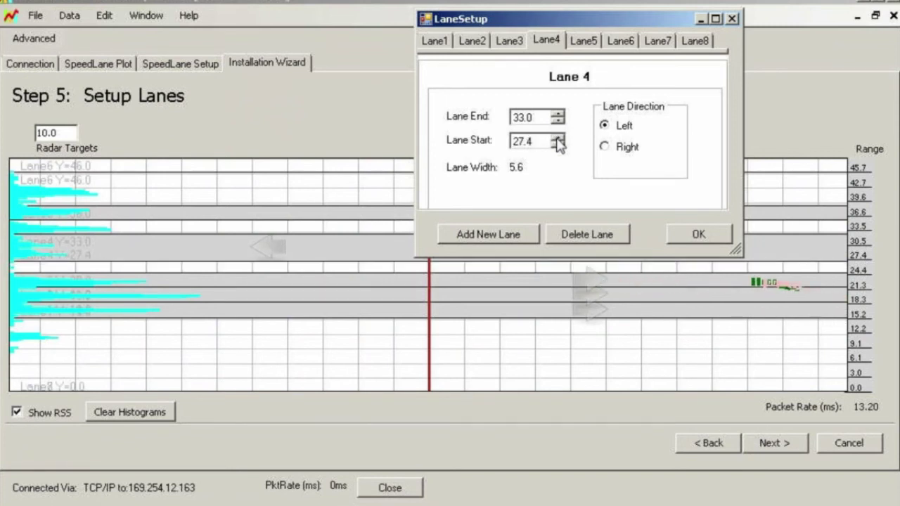
pyautogui.click(558, 138)
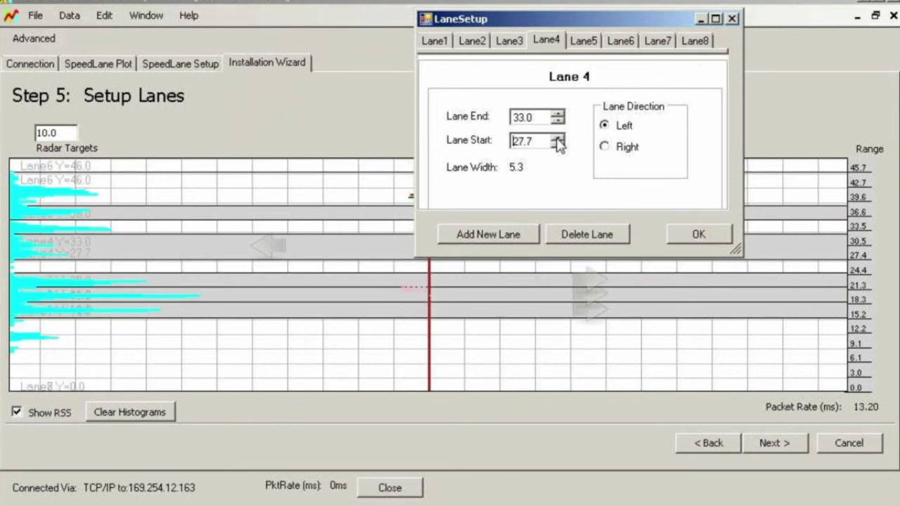
pyautogui.click(558, 138)
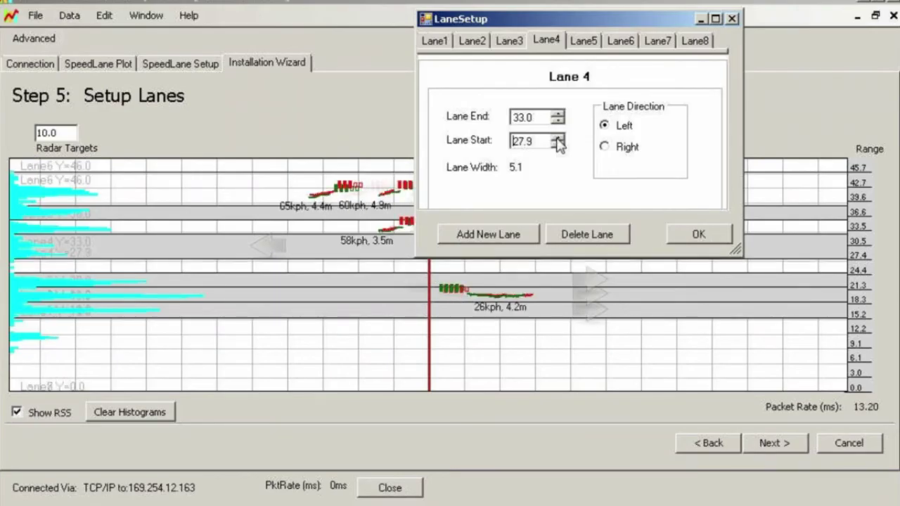
pyautogui.click(558, 120)
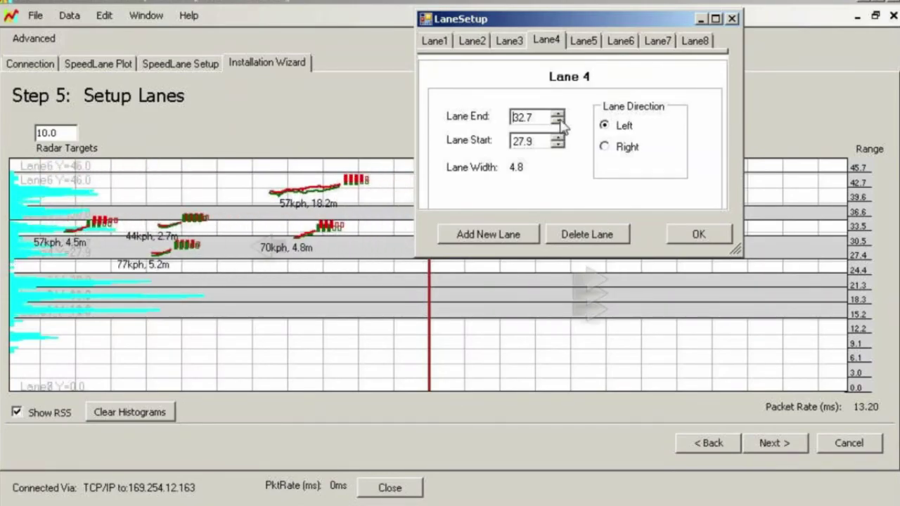
pyautogui.click(558, 121)
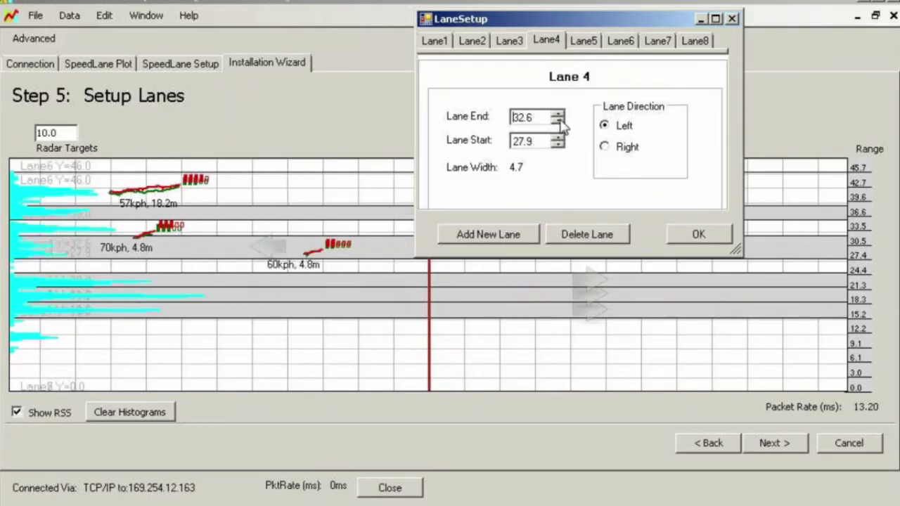
pyautogui.click(558, 121)
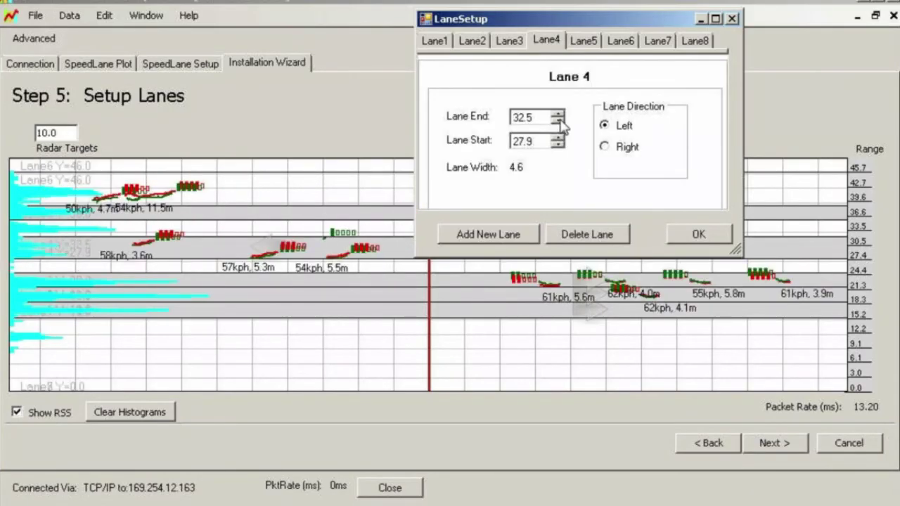
pyautogui.click(587, 43)
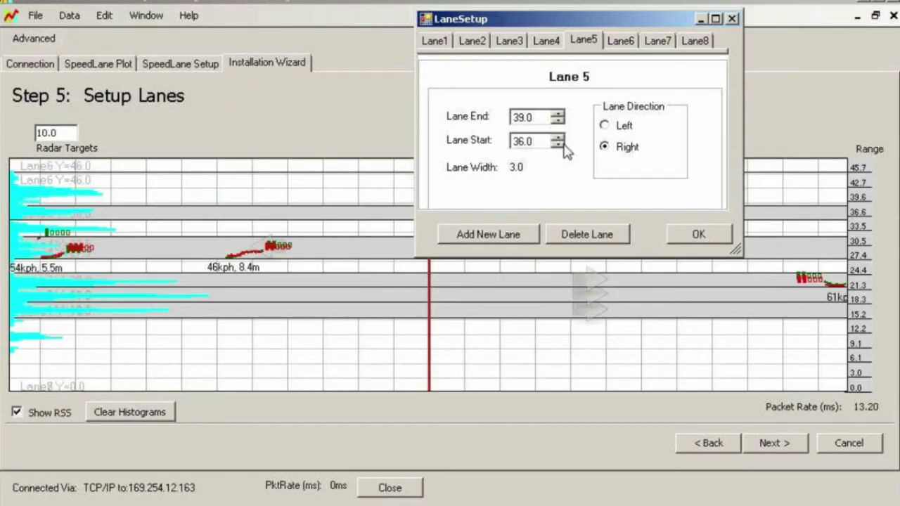
# Step: Set Lane 5's direction to Left and lower its start distance to 32.5
pyautogui.click(604, 125)
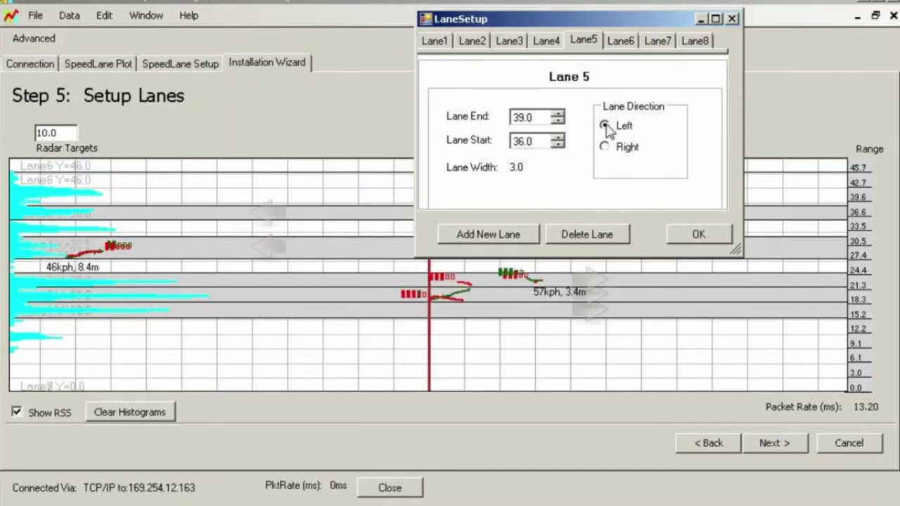
pyautogui.moveTo(580, 21); pyautogui.dragTo(657, 17)
pyautogui.click(635, 140)
pyautogui.click(635, 140)
pyautogui.click(635, 140)
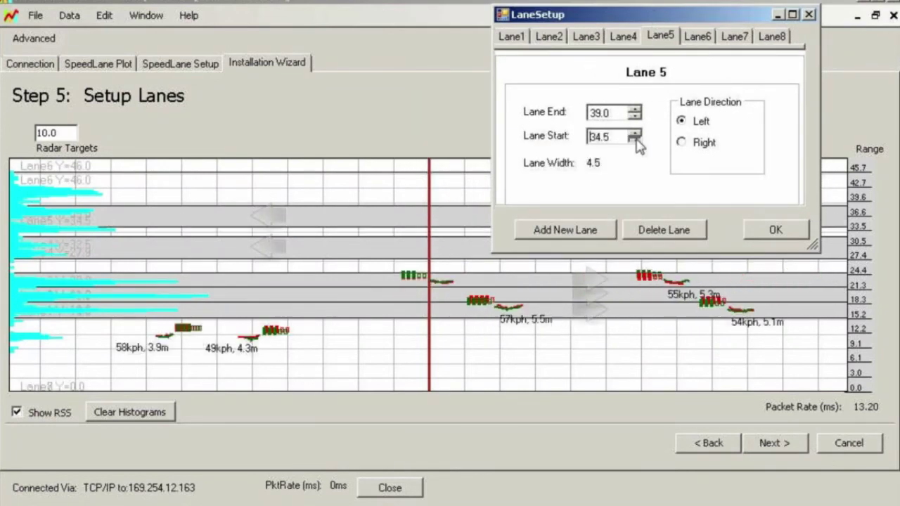
pyautogui.click(635, 140)
pyautogui.click(634, 140)
pyautogui.click(635, 140)
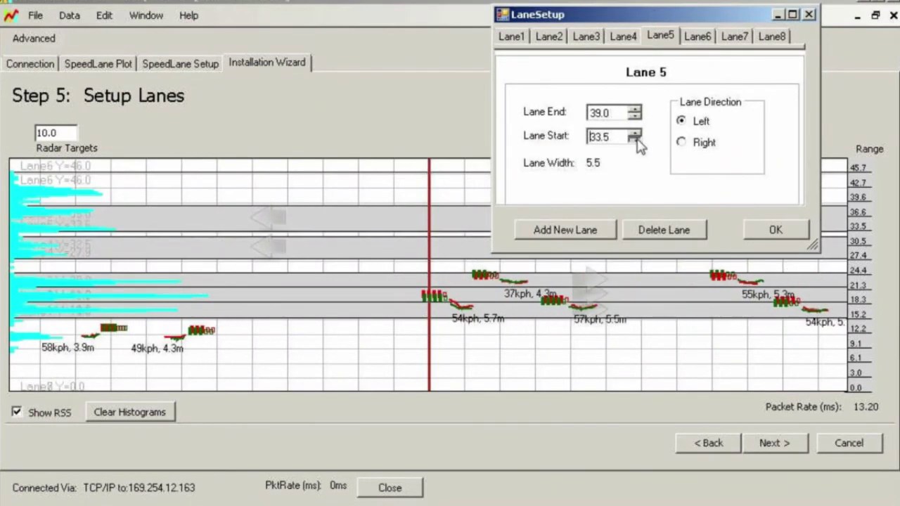
pyautogui.click(634, 140)
pyautogui.click(635, 140)
# Step: Lower Lane 5's end distance to 37.2, giving a 4.7 width
pyautogui.click(634, 117)
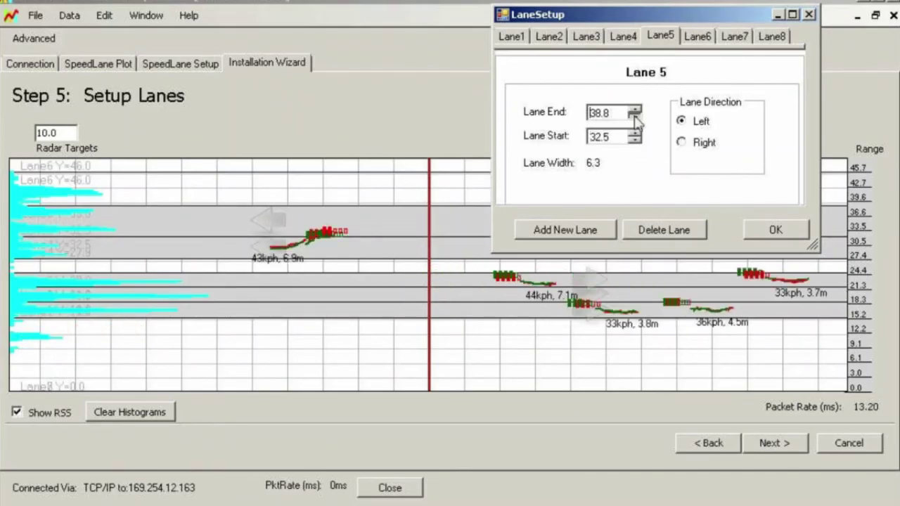
pyautogui.click(635, 117)
pyautogui.click(635, 116)
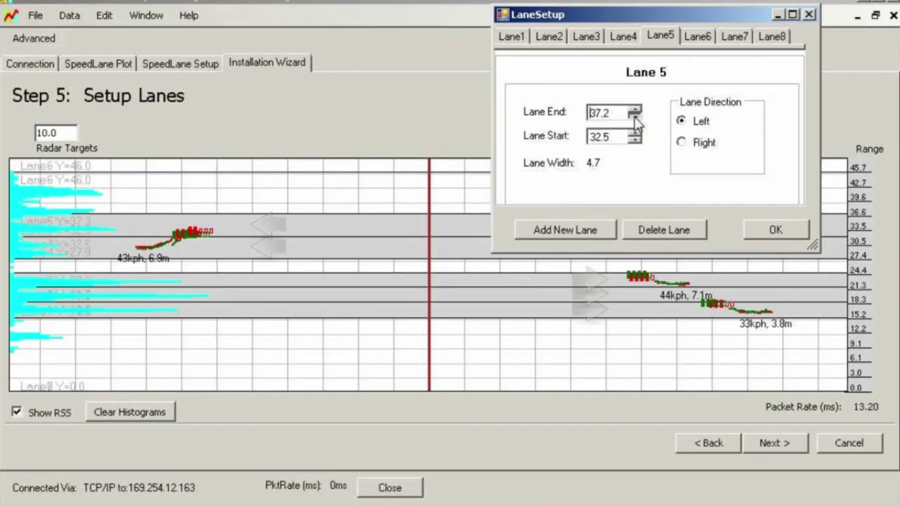
pyautogui.click(634, 117)
# Step: Set Lane 6's direction to Left and bring its start distance down to 39.0
pyautogui.click(698, 36)
pyautogui.click(681, 122)
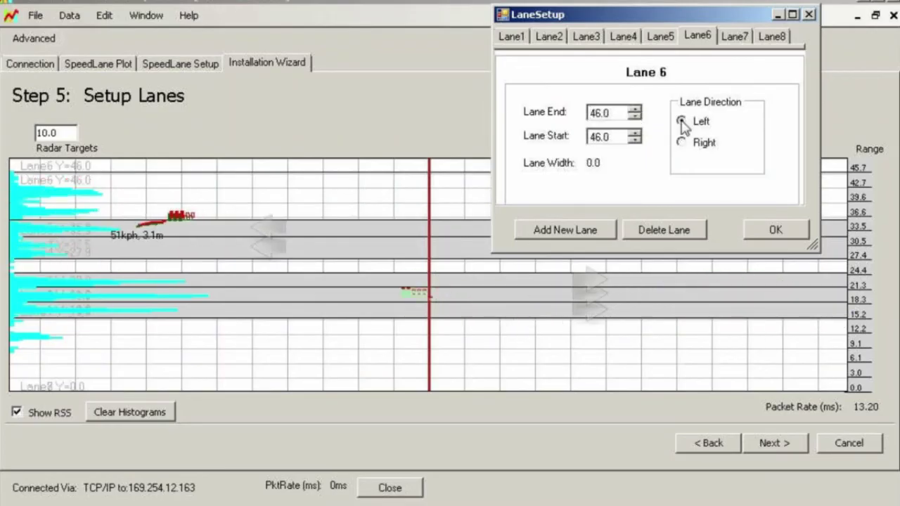
pyautogui.click(635, 140)
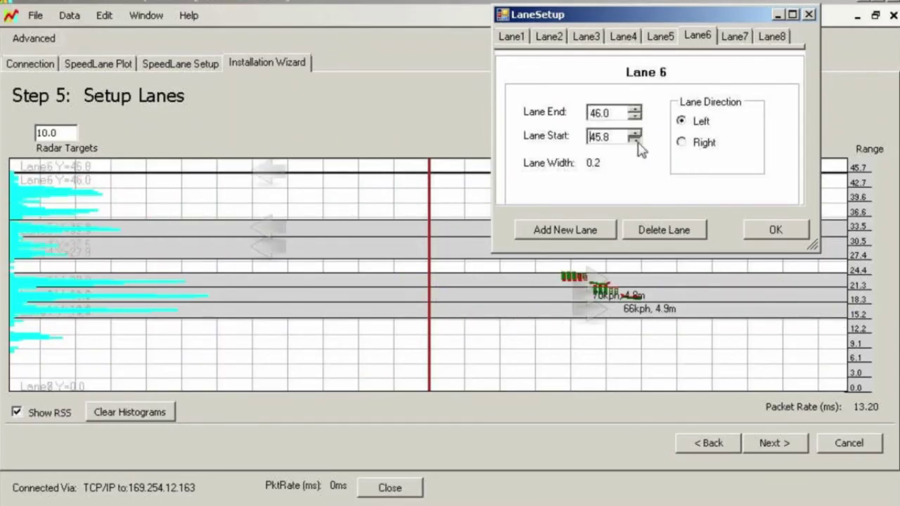
pyautogui.click(635, 140)
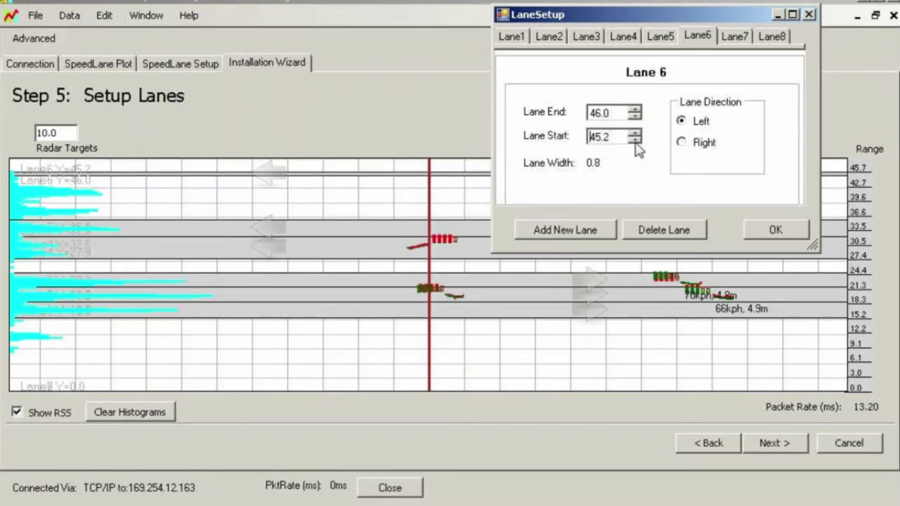
pyautogui.click(634, 140)
pyautogui.click(635, 140)
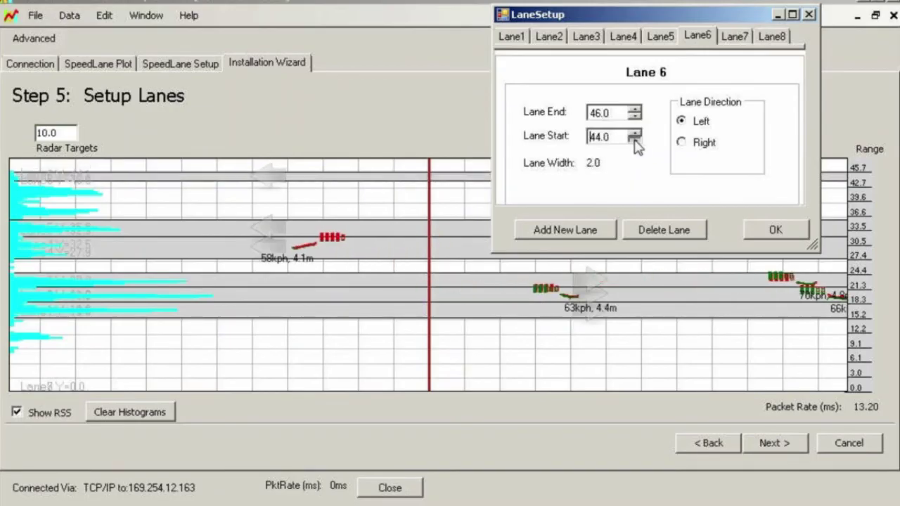
pyautogui.click(634, 140)
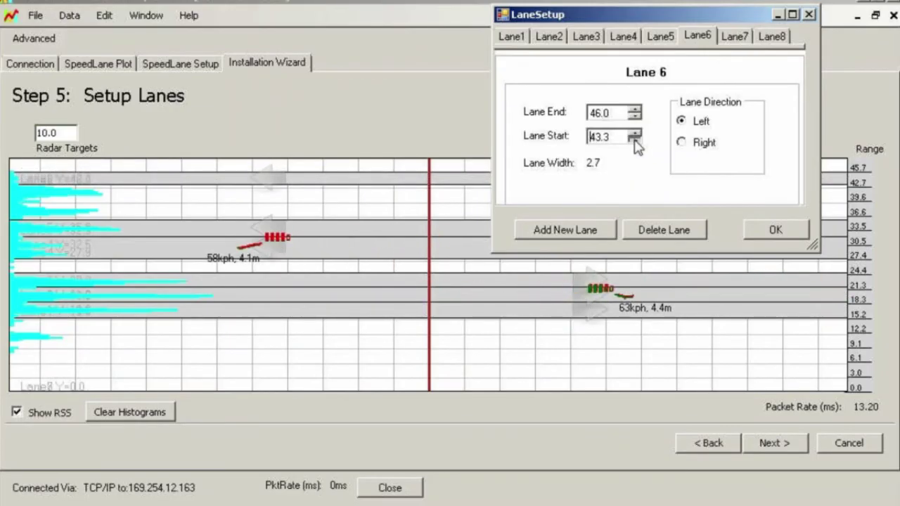
pyautogui.click(634, 140)
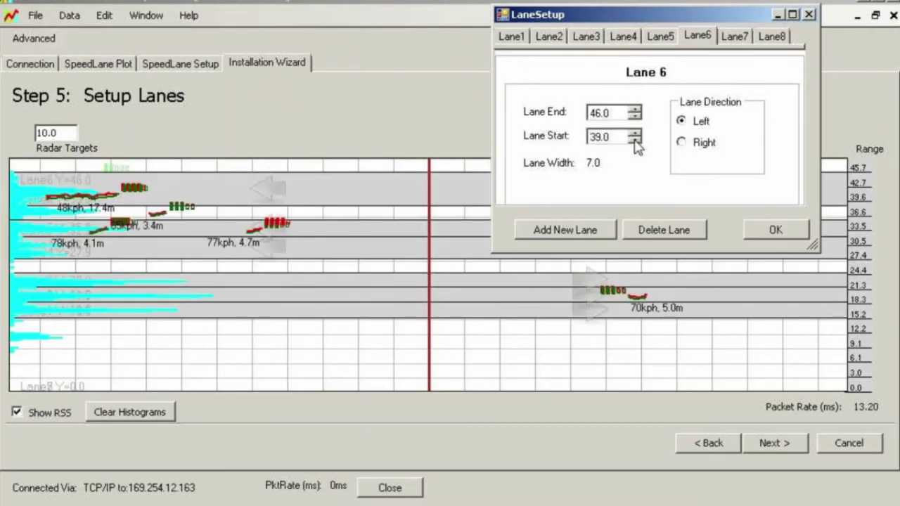
# Step: Settle Lane 6's start at 35.9 so it doesn't overlap Lane 5
pyautogui.click(635, 140)
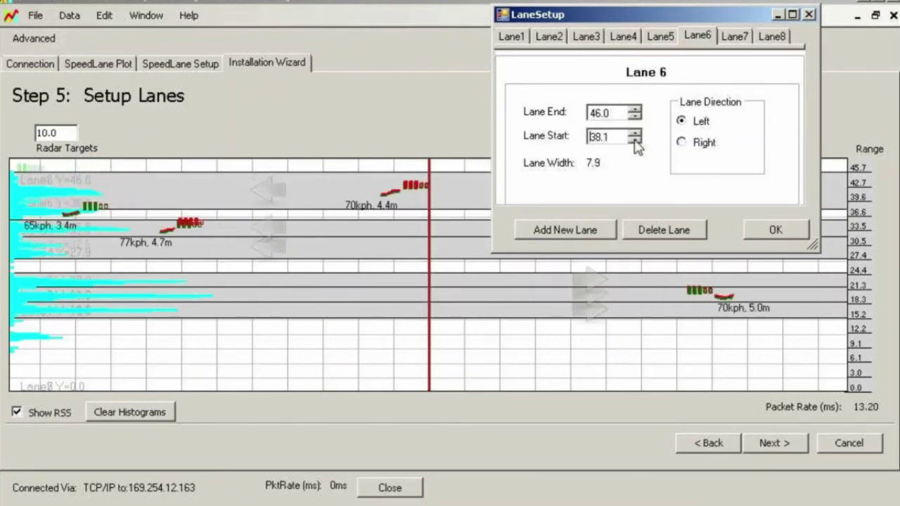
pyautogui.click(635, 140)
pyautogui.click(635, 140)
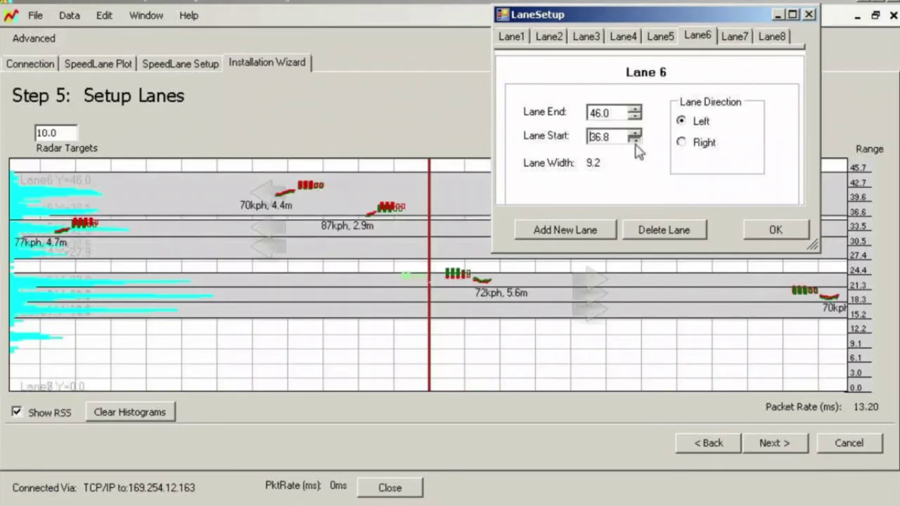
pyautogui.click(635, 140)
pyautogui.click(635, 140)
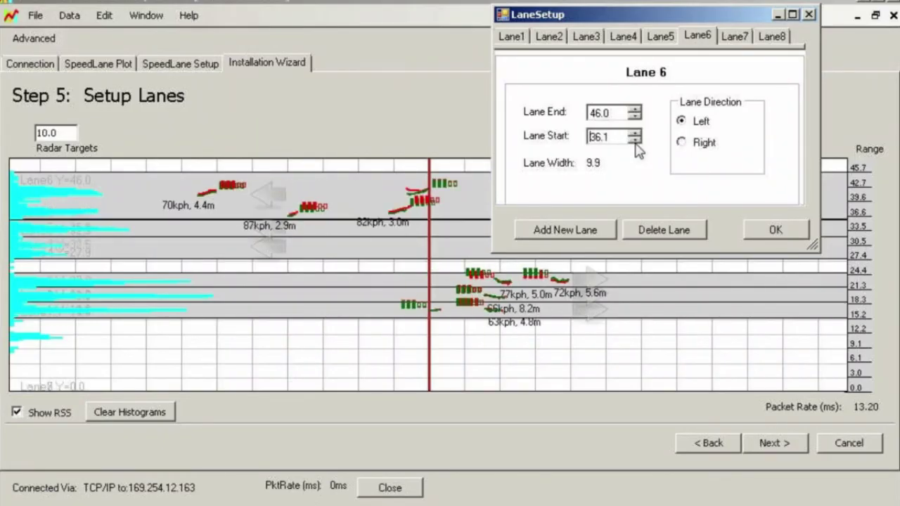
pyautogui.click(635, 140)
pyautogui.click(635, 140)
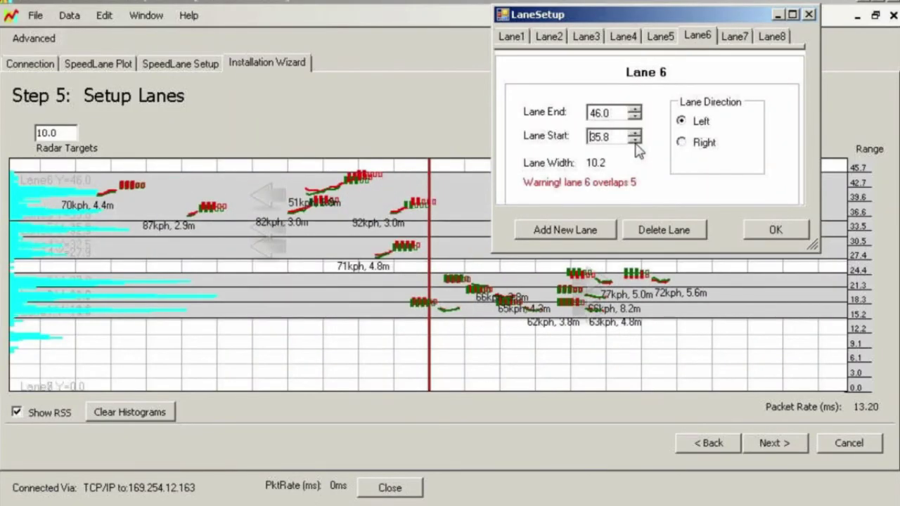
pyautogui.click(634, 132)
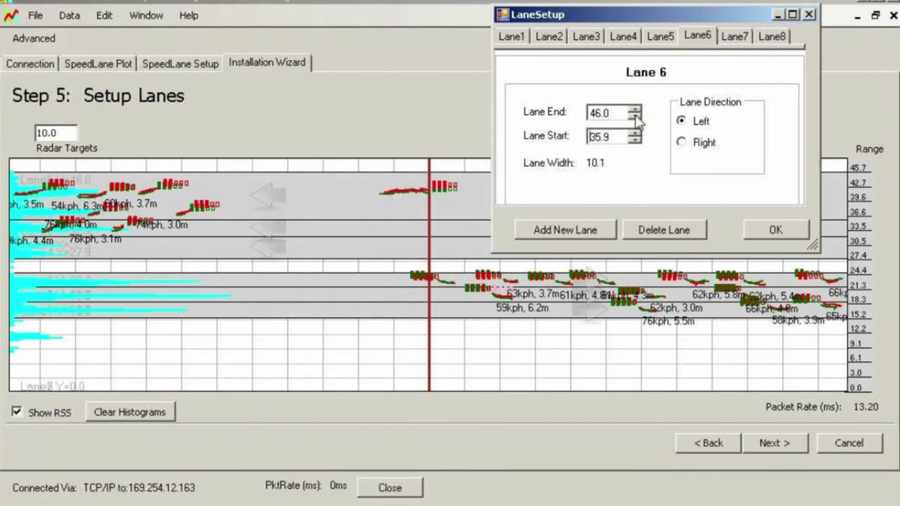
# Step: Trim Lane 6's end distance to 39.3 for a 3.4 width
pyautogui.moveTo(636, 116); pyautogui.dragTo(636, 117)
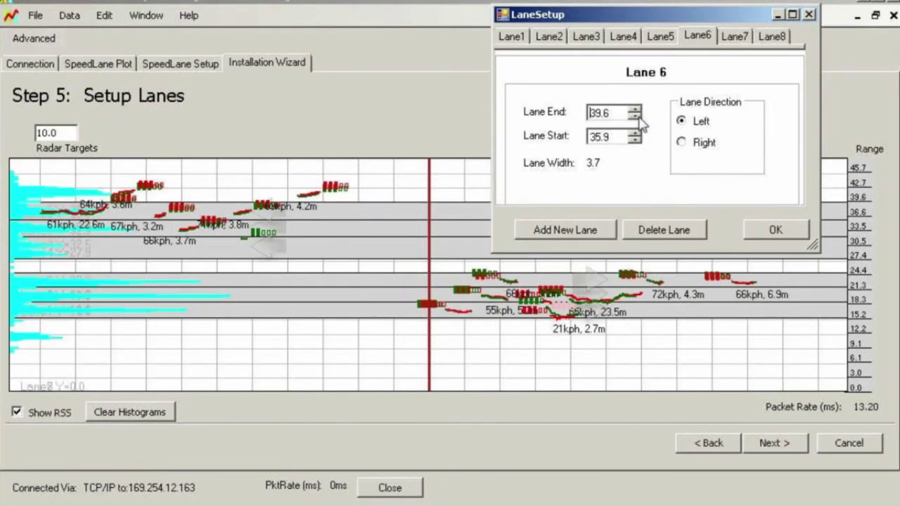
pyautogui.click(635, 116)
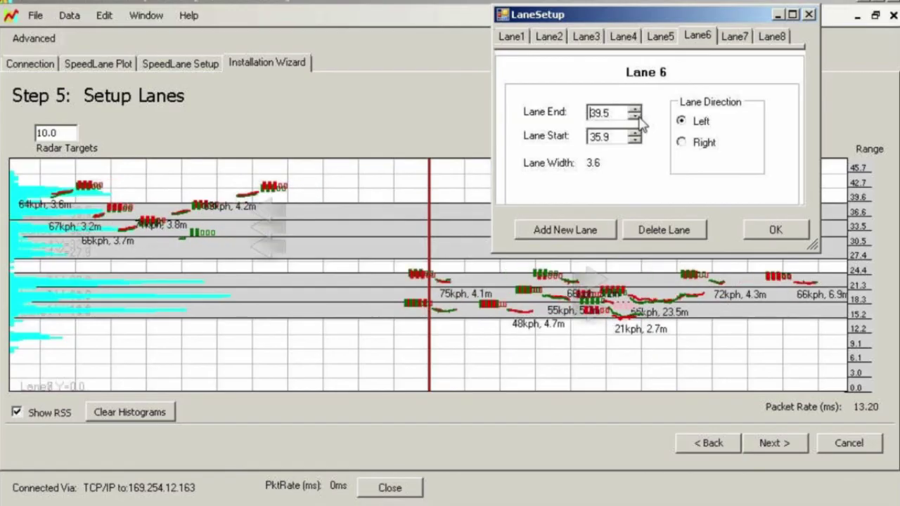
pyautogui.click(636, 116)
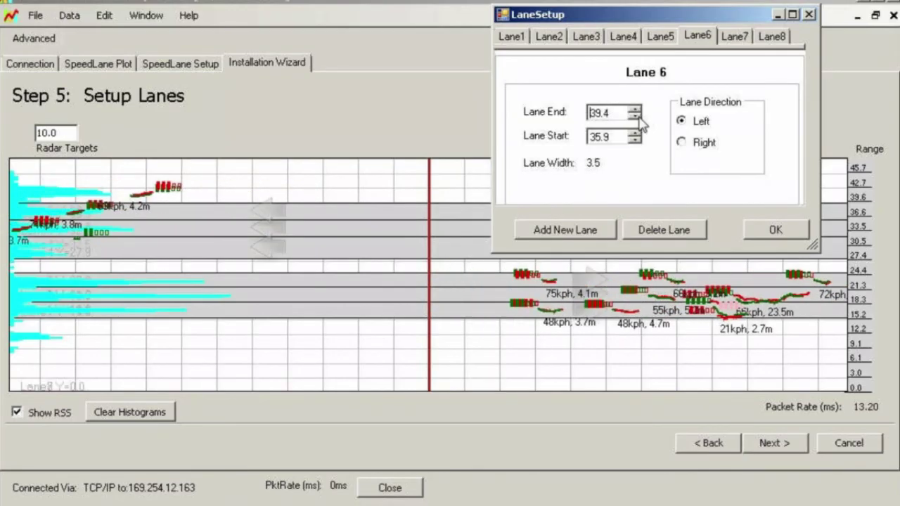
pyautogui.click(636, 117)
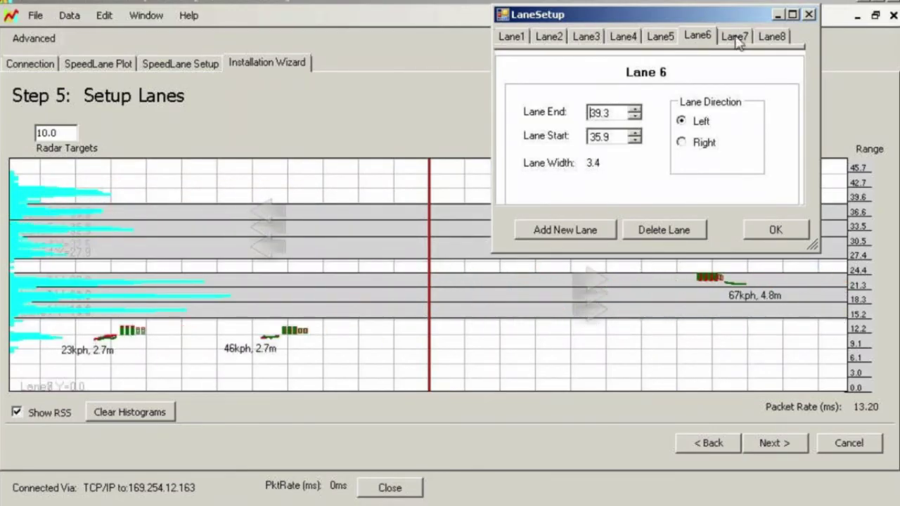
pyautogui.click(735, 36)
# Step: Give Lane 7 a start of 39.6 and an end of 44, then confirm the lane setup
pyautogui.press('Tab')
pyautogui.write('39.6')
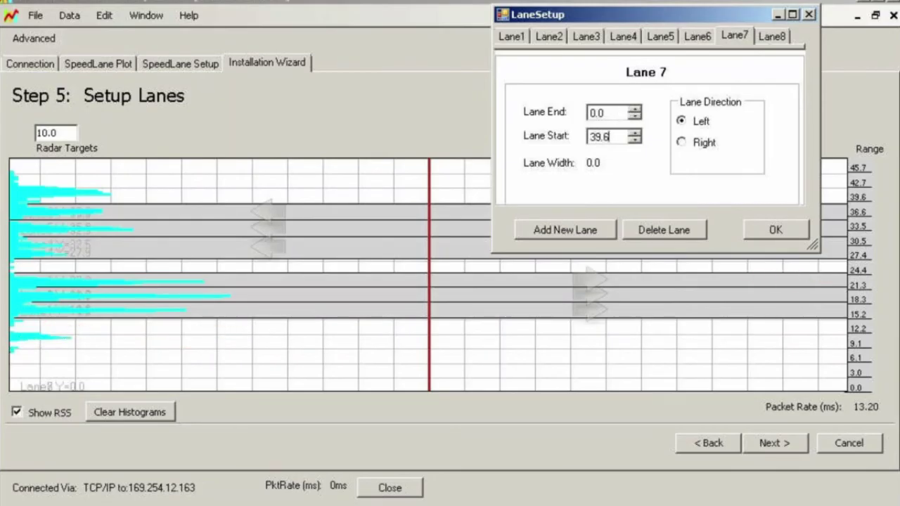
pyautogui.press('Tab')
pyautogui.write('44')
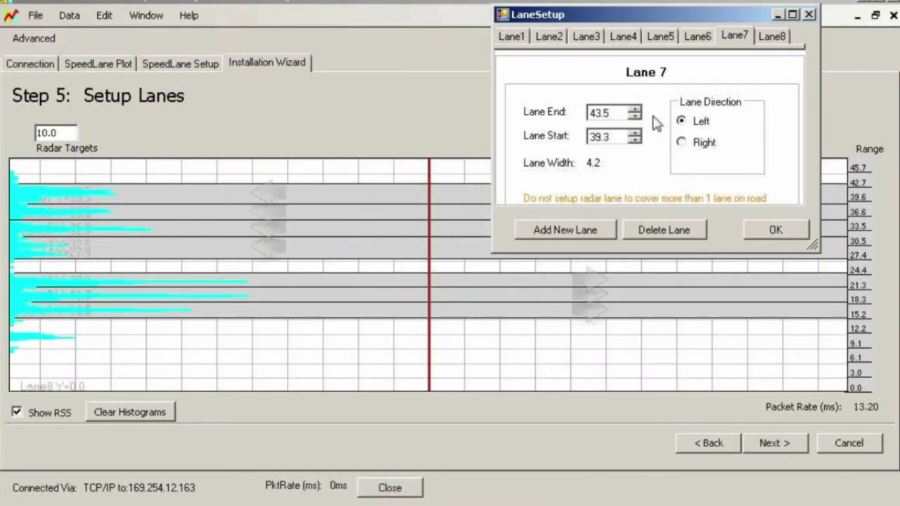
pyautogui.click(780, 232)
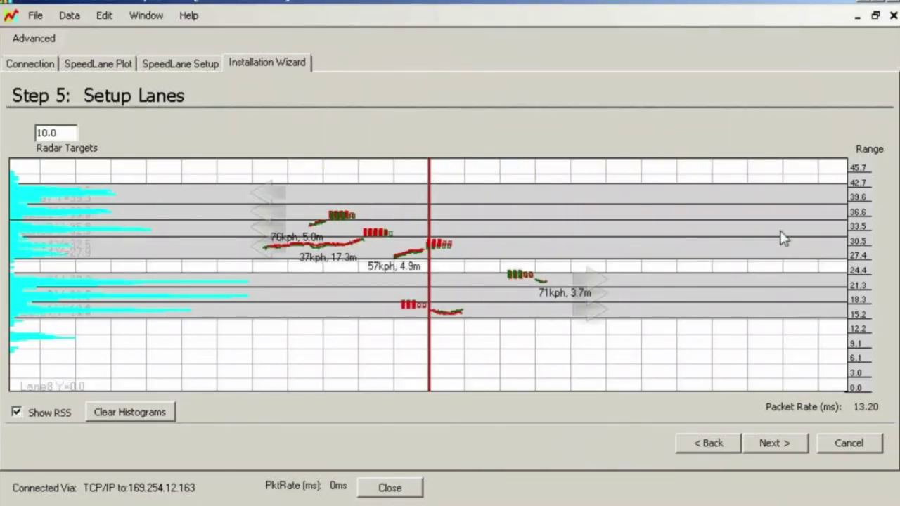
# Step: Step through Finalize Setup to Finish the wizard and bring up the Vehicle Bins settings
pyautogui.click(788, 445)
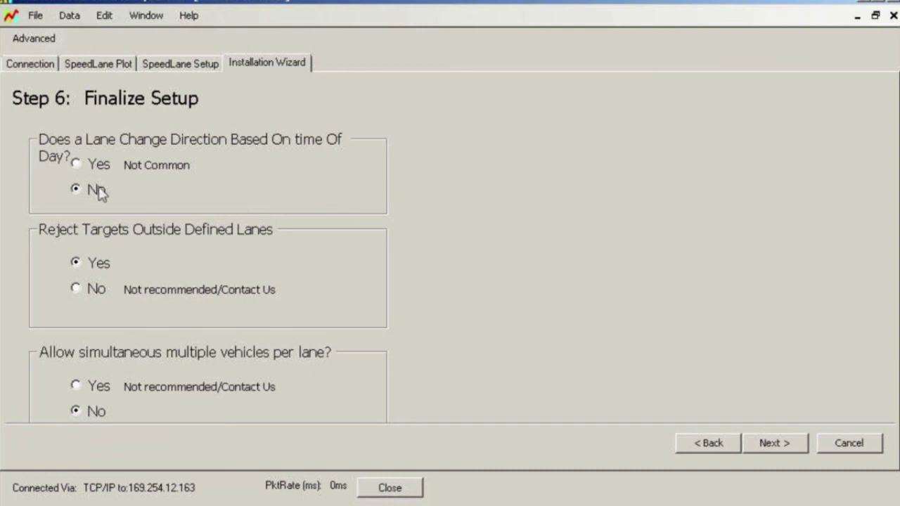
pyautogui.click(780, 443)
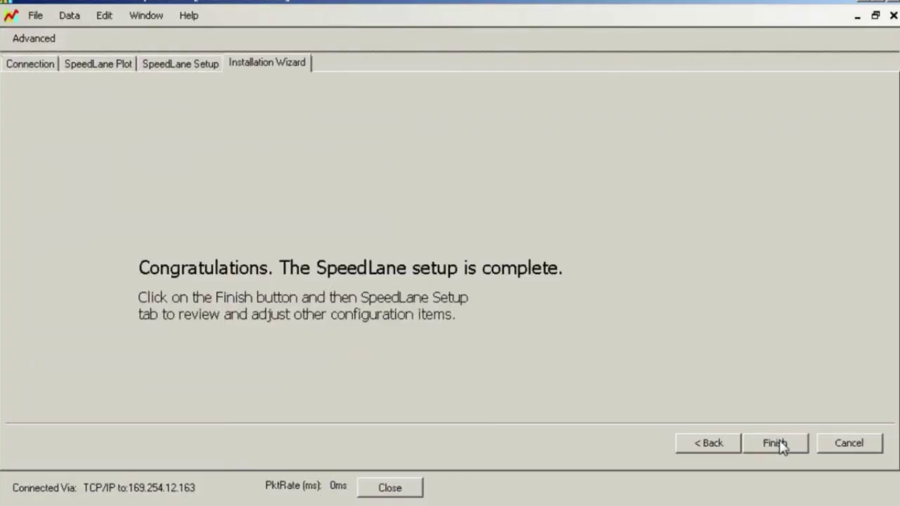
pyautogui.click(779, 445)
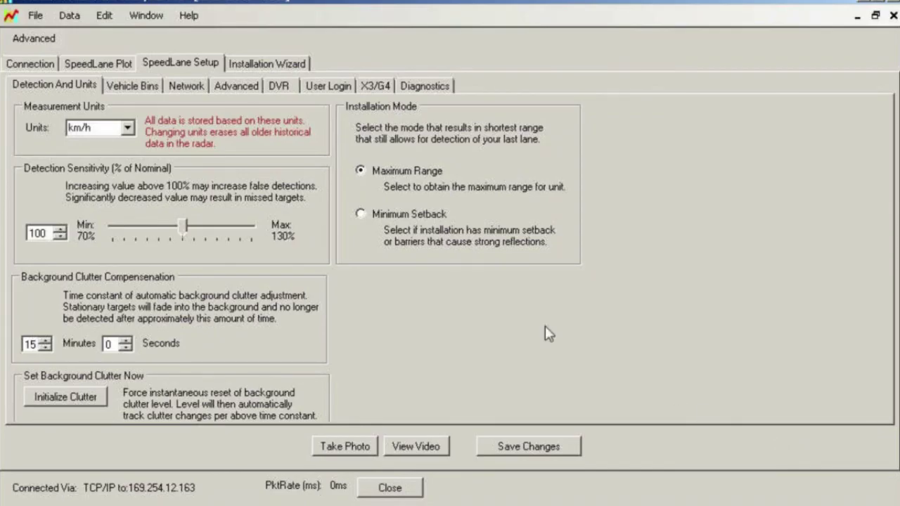
pyautogui.click(143, 89)
# Step: Set Vehicle Class 1's upper length to 6.0 and Class 2's to 8.0
pyautogui.click(273, 151)
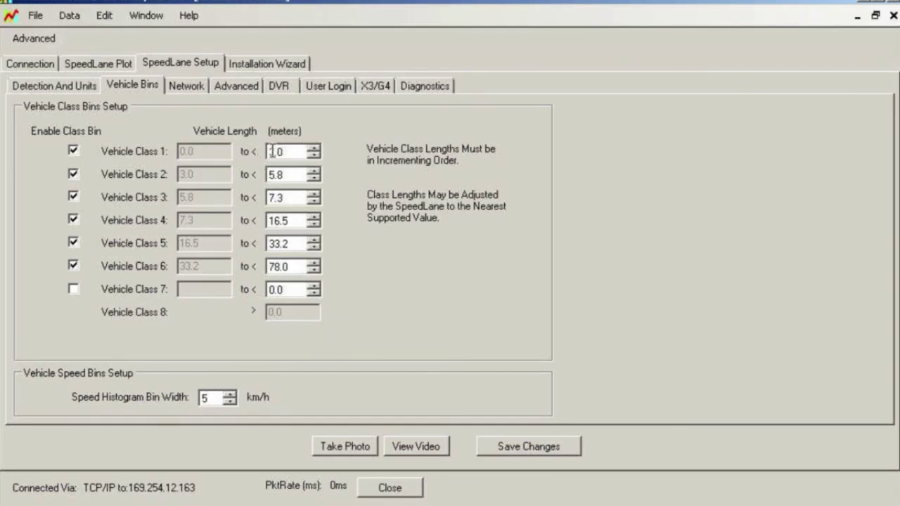
pyautogui.press('BackSpace')
pyautogui.write('6')
pyautogui.click(314, 171)
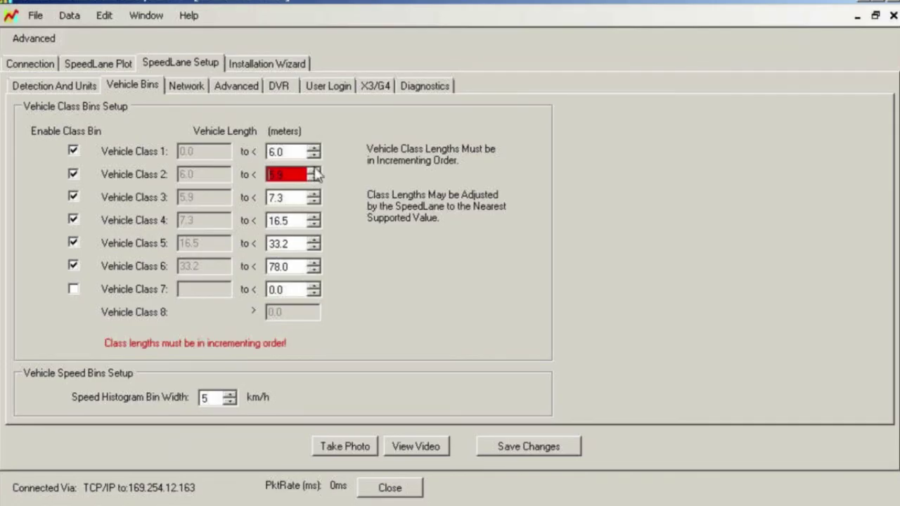
pyautogui.scroll(20, 315, 174)
pyautogui.click(313, 171)
pyautogui.click(313, 178)
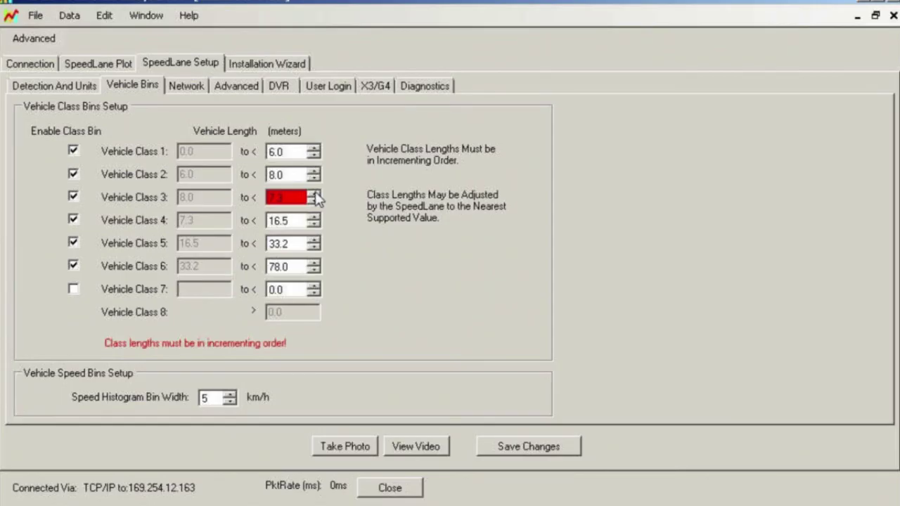
# Step: Set Class 3's upper length to 12.0 and Class 5's to 33, and disable Vehicle Class 6
pyautogui.click(314, 194)
pyautogui.write('12.0')
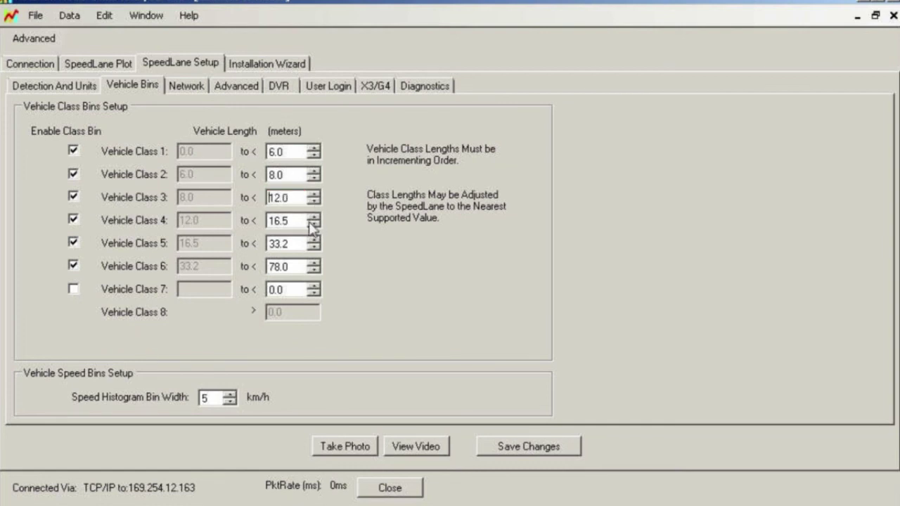
pyautogui.scroll(9, 294, 220)
pyautogui.click(291, 244)
pyautogui.press('BackSpace')
pyautogui.press('BackSpace')
pyautogui.click(73, 267)
# Step: Enter the server customer ID in the Network settings and save the changes to the radar
pyautogui.click(186, 86)
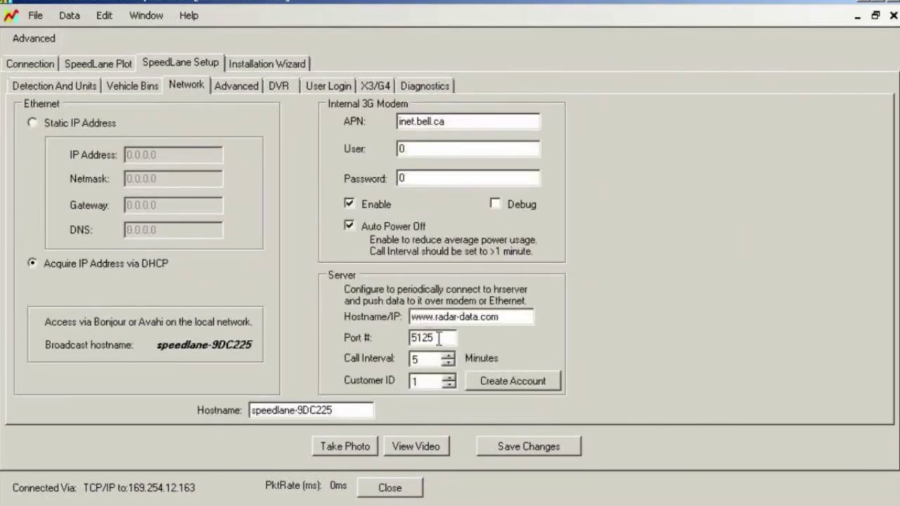
pyautogui.press('Tab')
pyautogui.press('Tab')
pyautogui.write('33529')
pyautogui.click(520, 449)
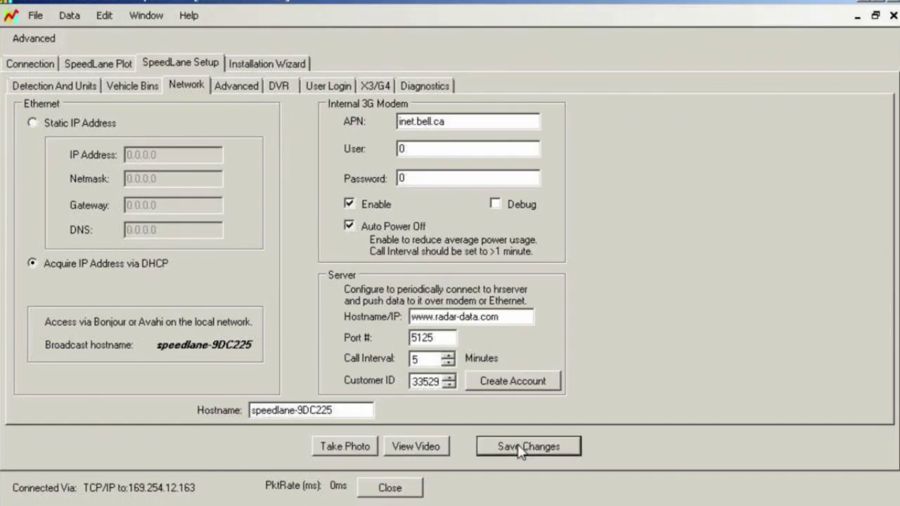